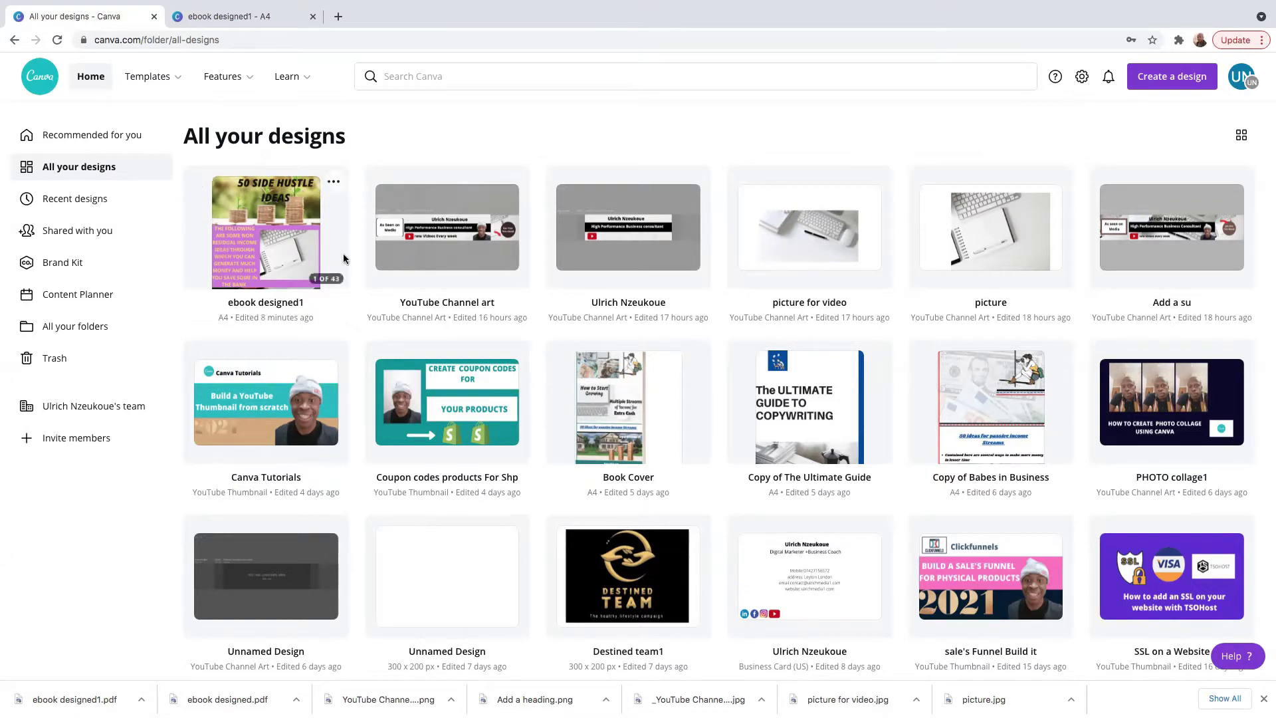
- Open ebook designed1 and show the All your designs thumbnails beside its pages
click(271, 229)
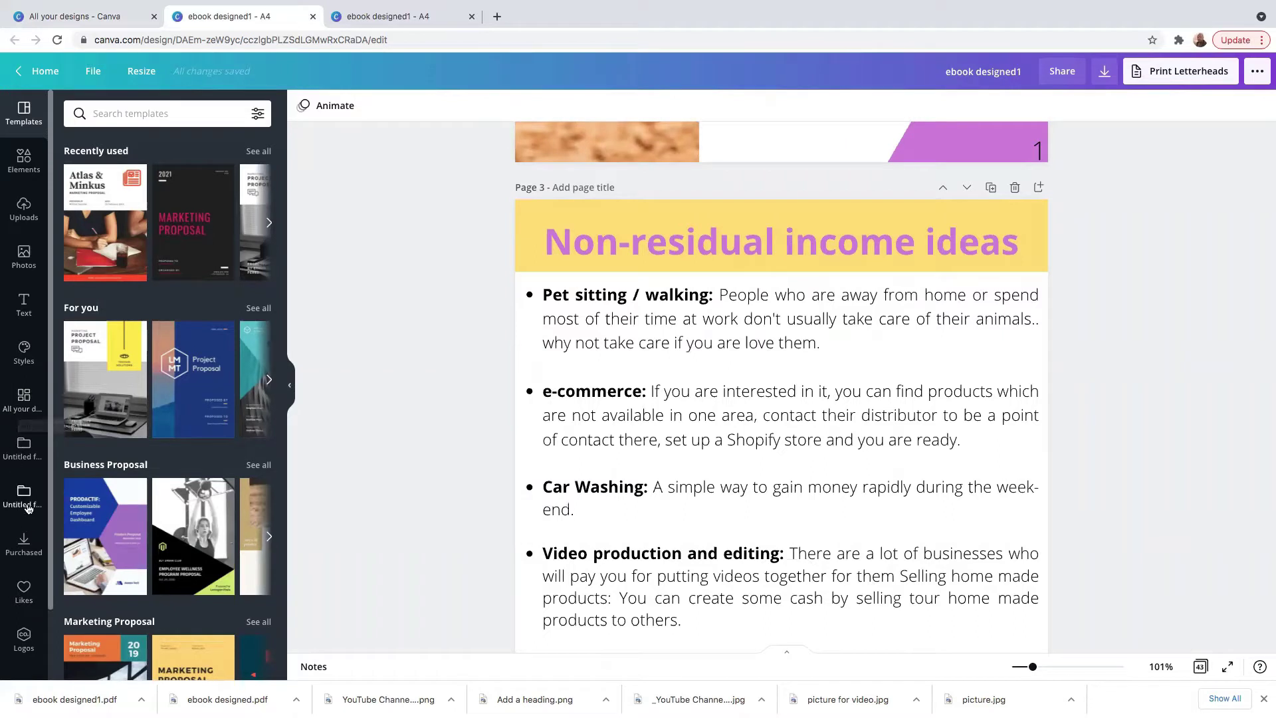
click(20, 408)
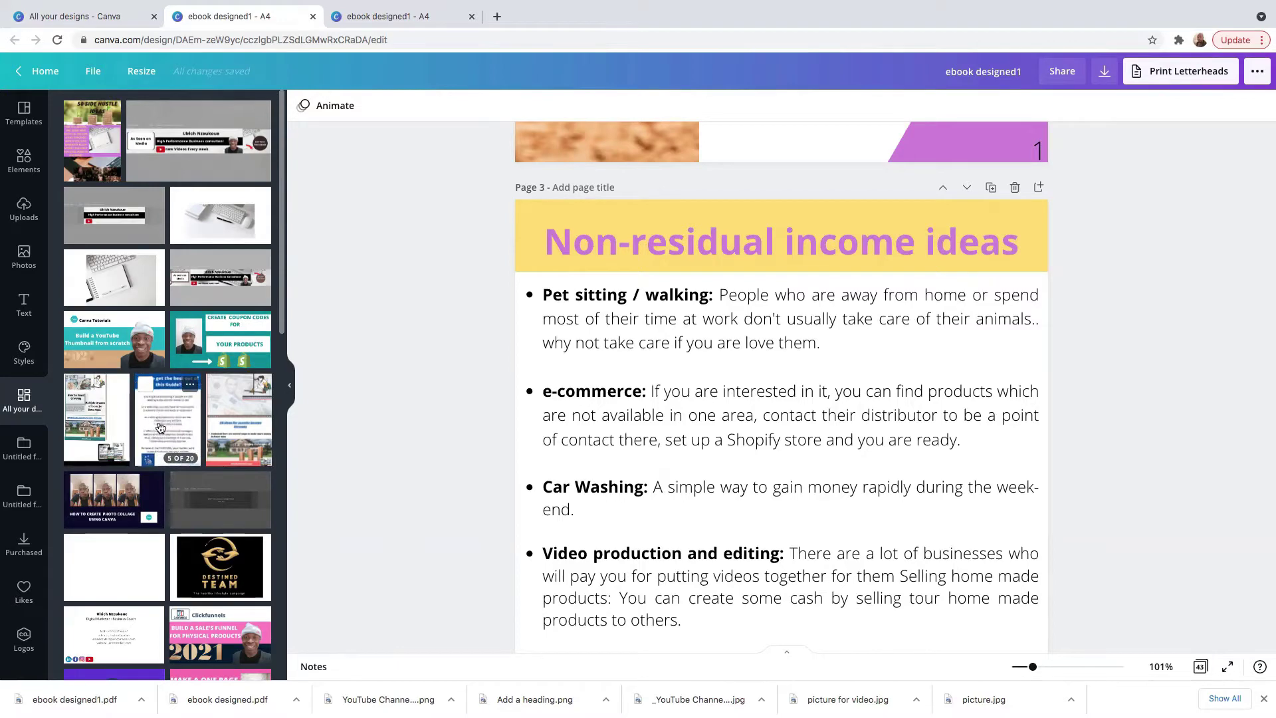
- List the Copy of The Ultimate Guide pages and add a blank page 4 after page 3
click(159, 428)
scroll(662, 454, up, 2)
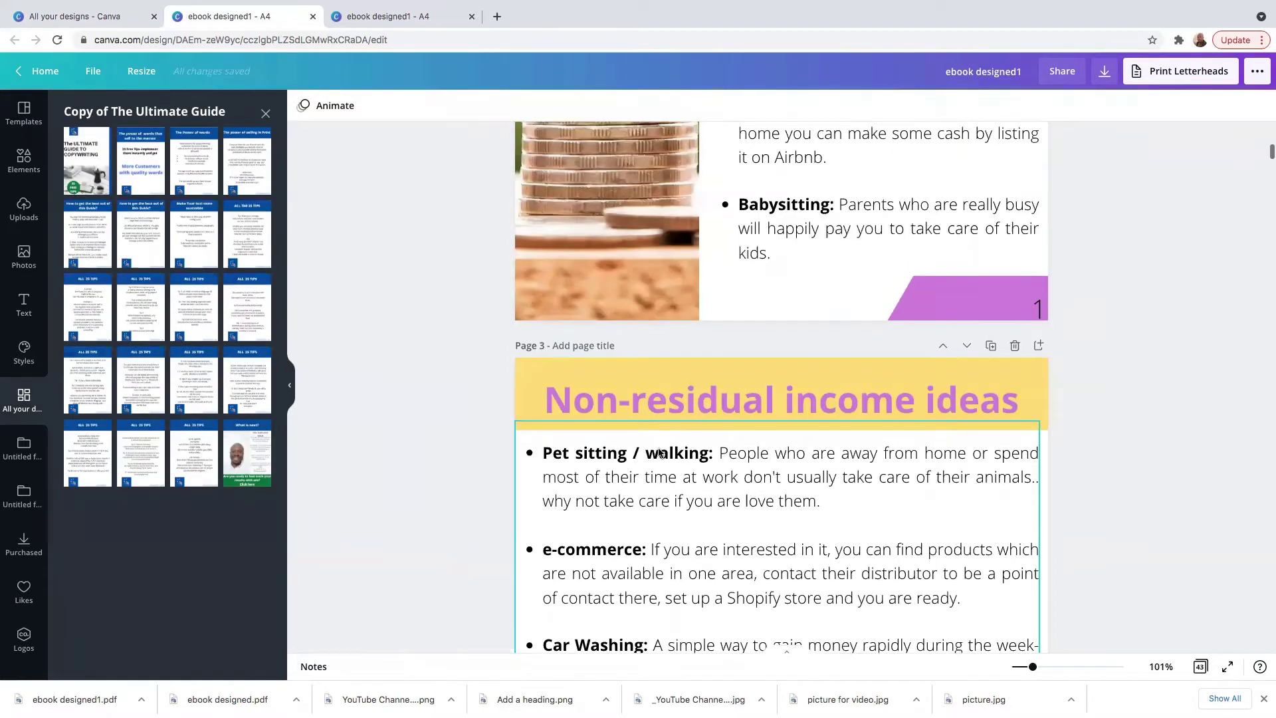
scroll(658, 448, down, 3)
scroll(658, 450, up, 1)
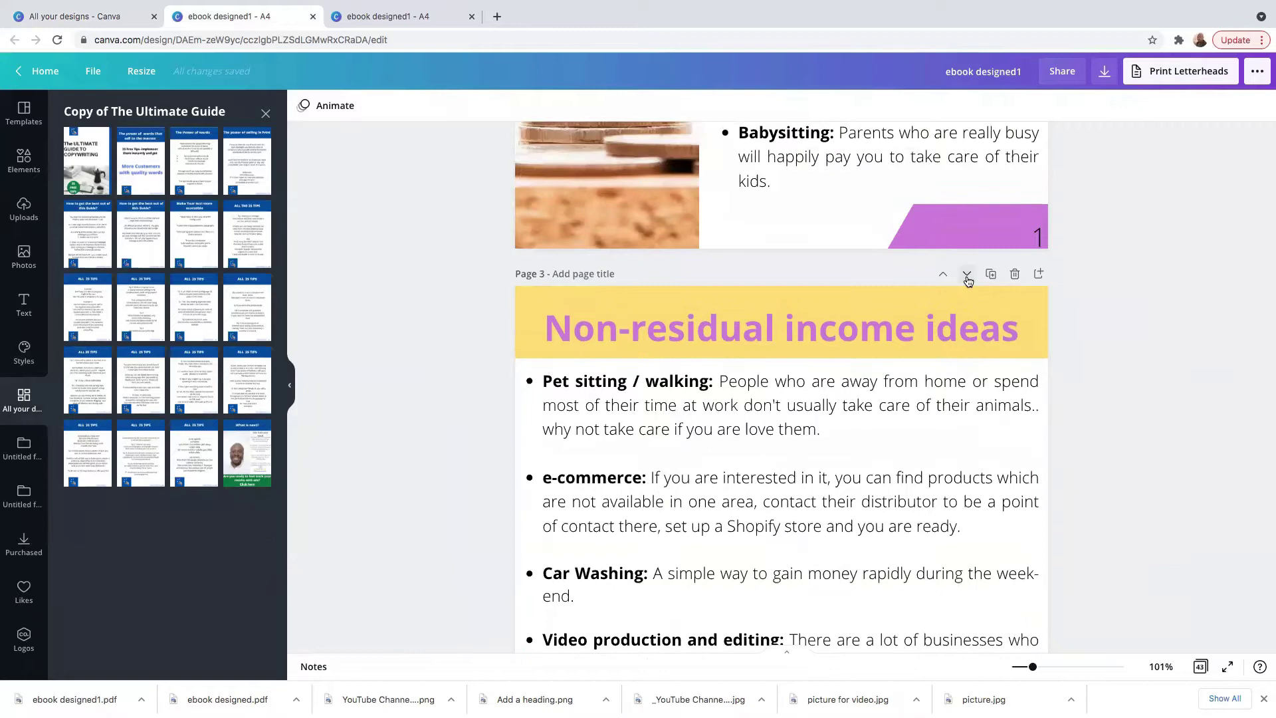
click(1039, 275)
scroll(1042, 278, down, 1)
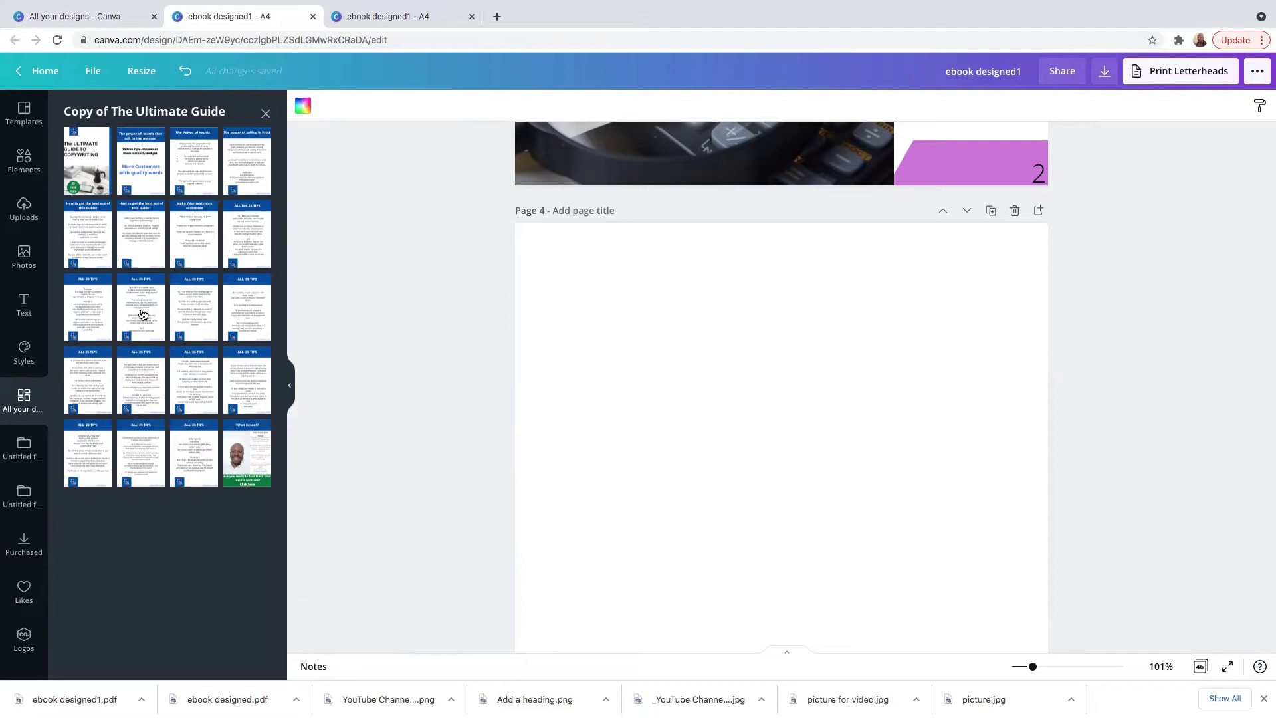
- Fill blank page 4 with the guide's ALL 25 TIPS page showing Tips 6–8
click(649, 321)
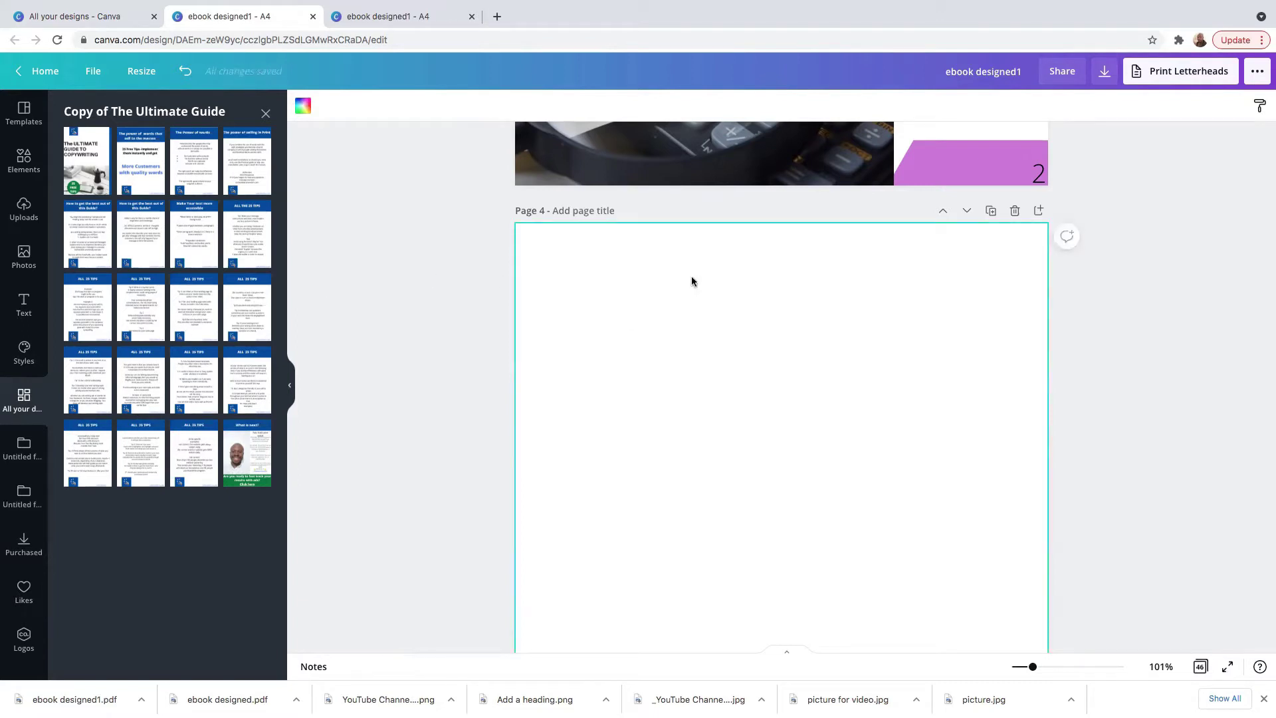
click(195, 310)
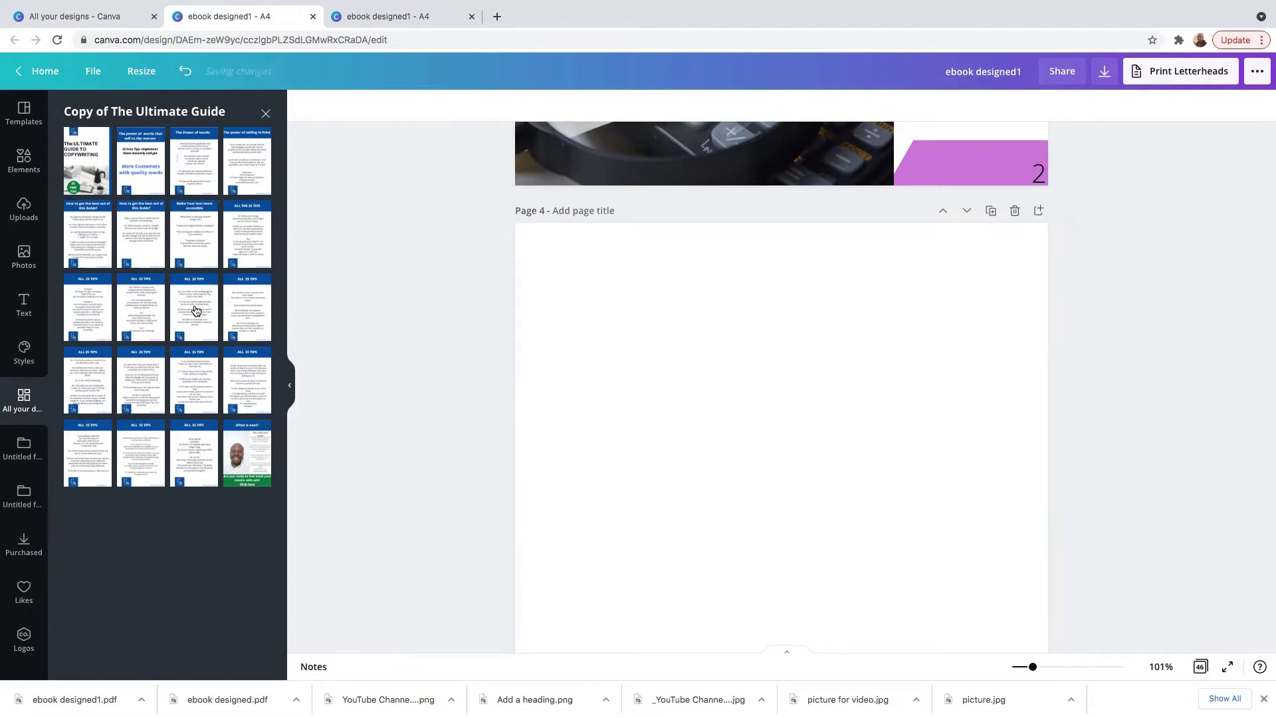
scroll(662, 368, down, 8)
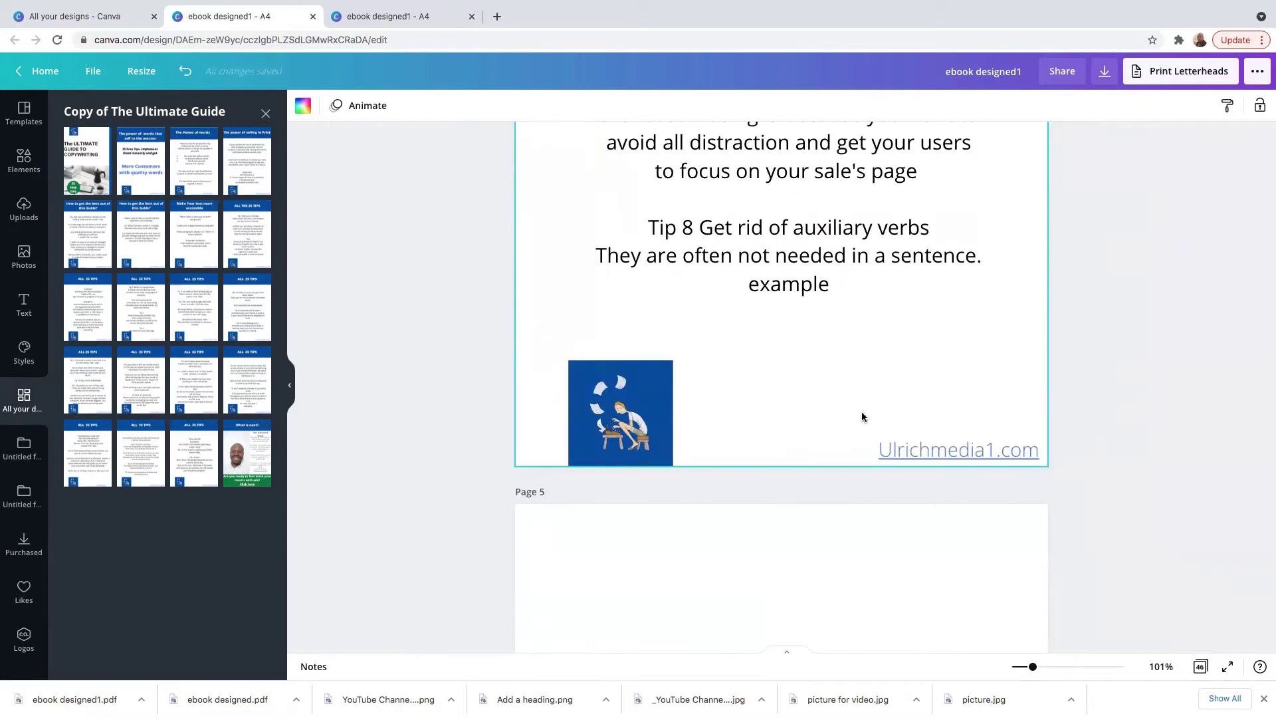
scroll(1167, 384, up, 1)
scroll(1166, 385, up, 8)
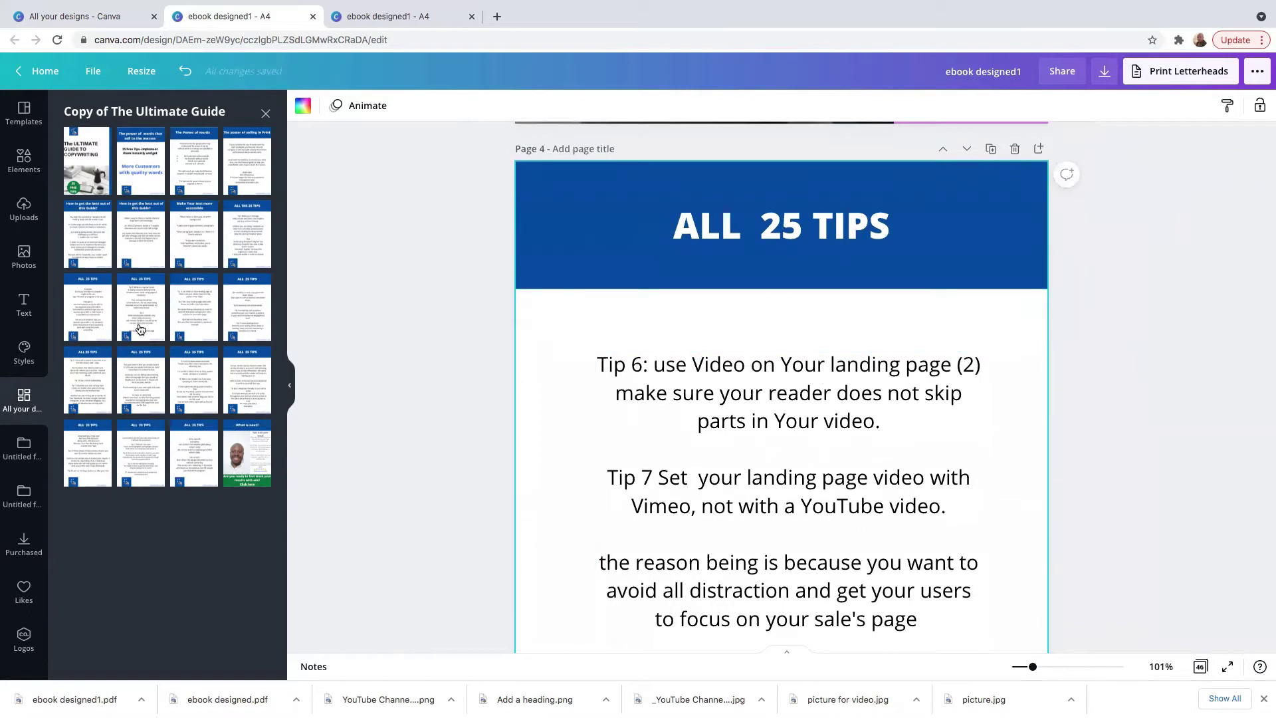
scroll(376, 384, down, 14)
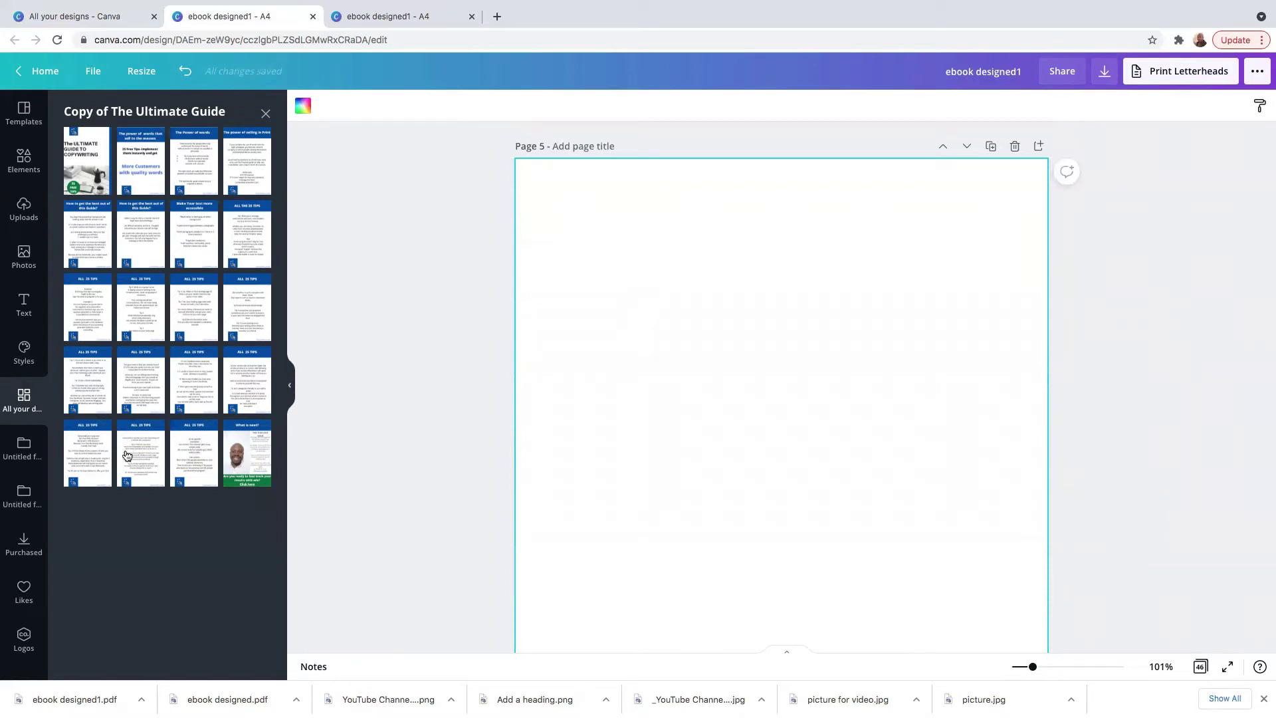
- Fill page 5 with the Ultimate Guide to Copywriting cover
click(86, 178)
scroll(880, 435, down, 5)
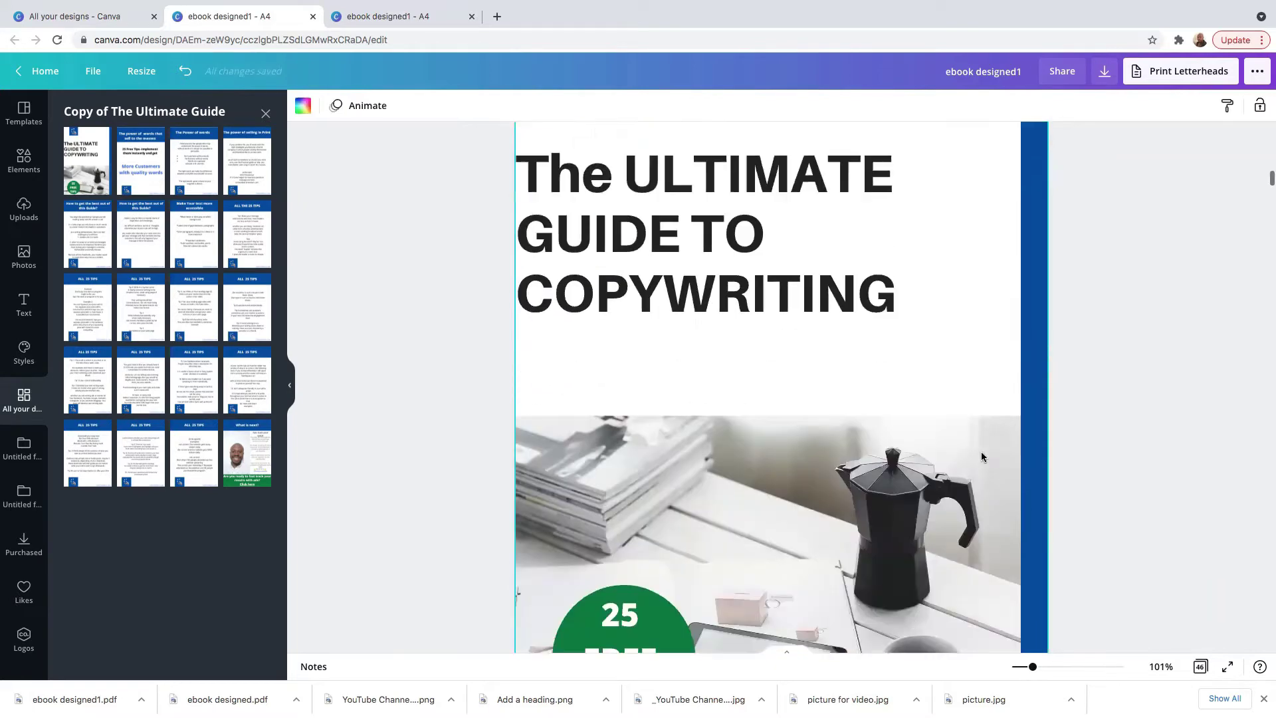
scroll(1138, 468, up, 10)
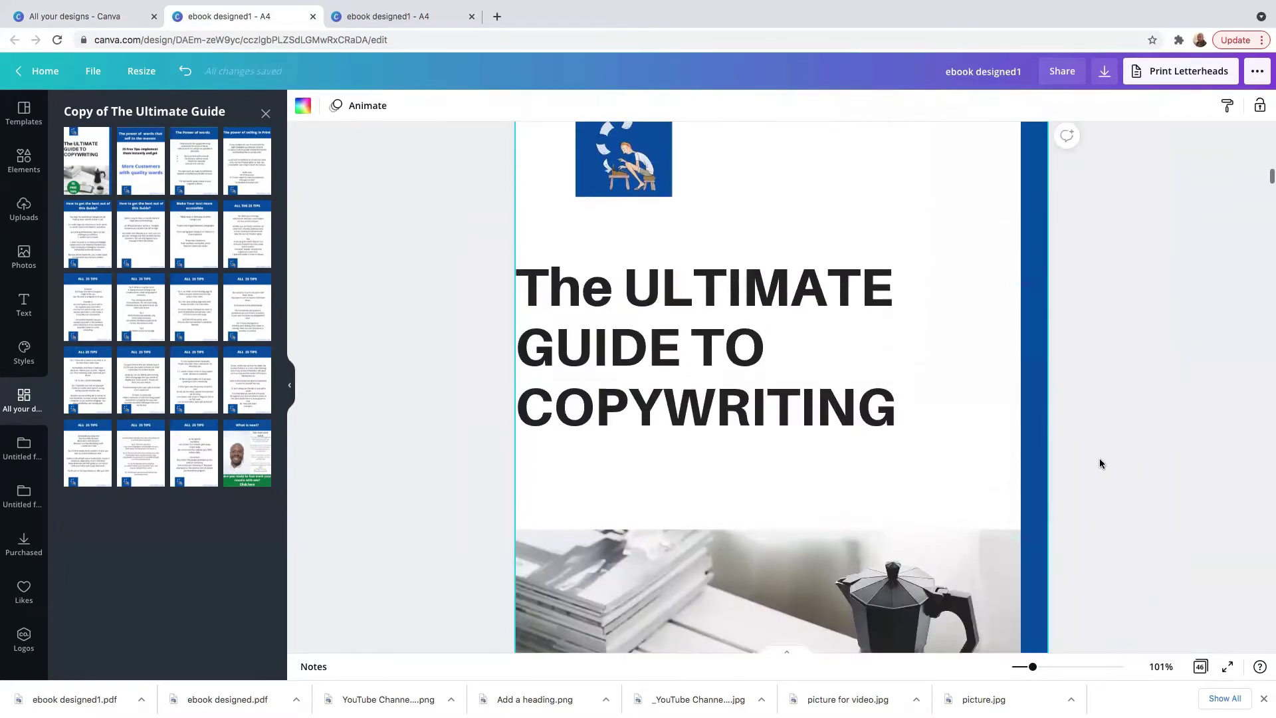
scroll(668, 369, up, 6)
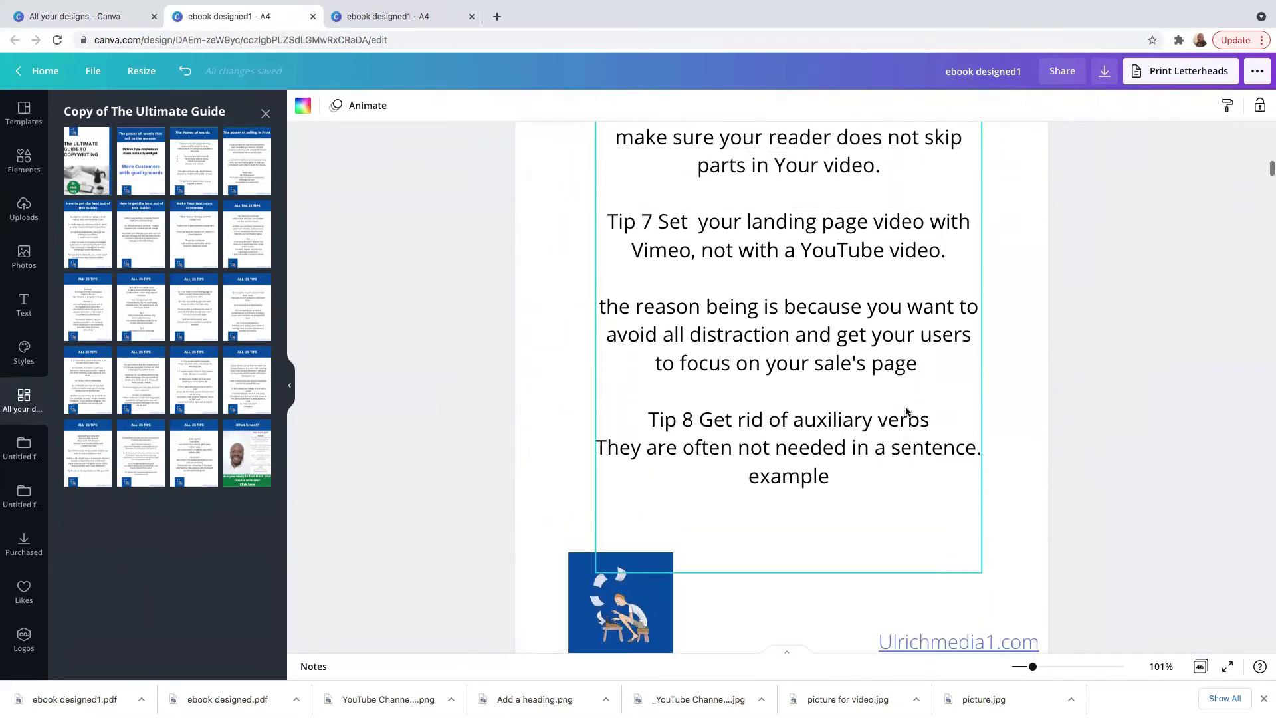
scroll(900, 412, up, 5)
scroll(901, 412, down, 9)
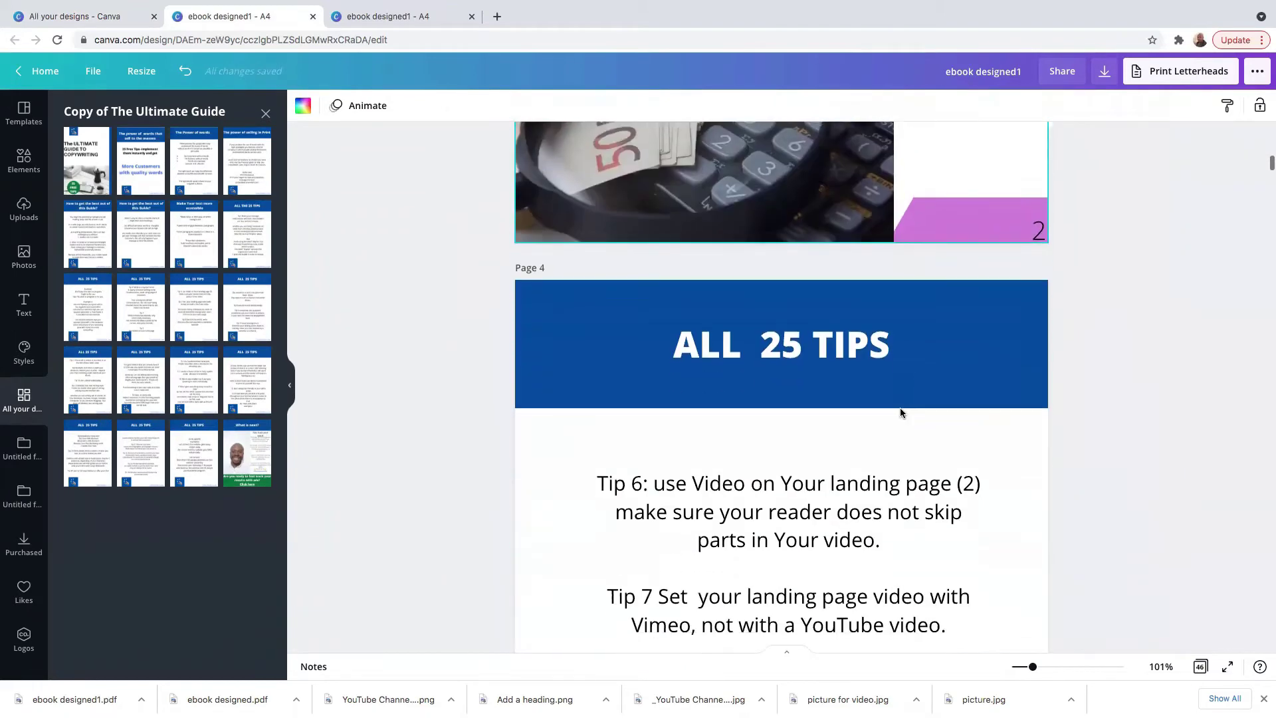
scroll(900, 412, down, 13)
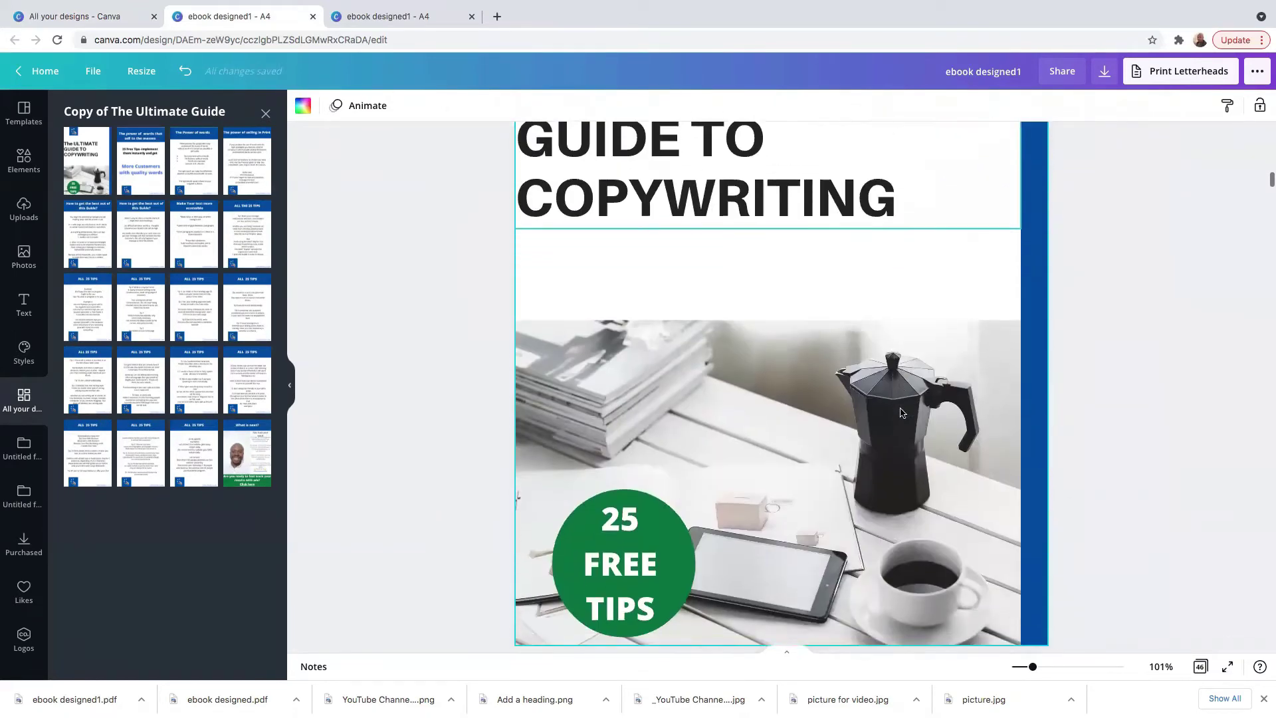
- Fill blank page 6 with 'The power of words that sell to the masses' page
click(681, 461)
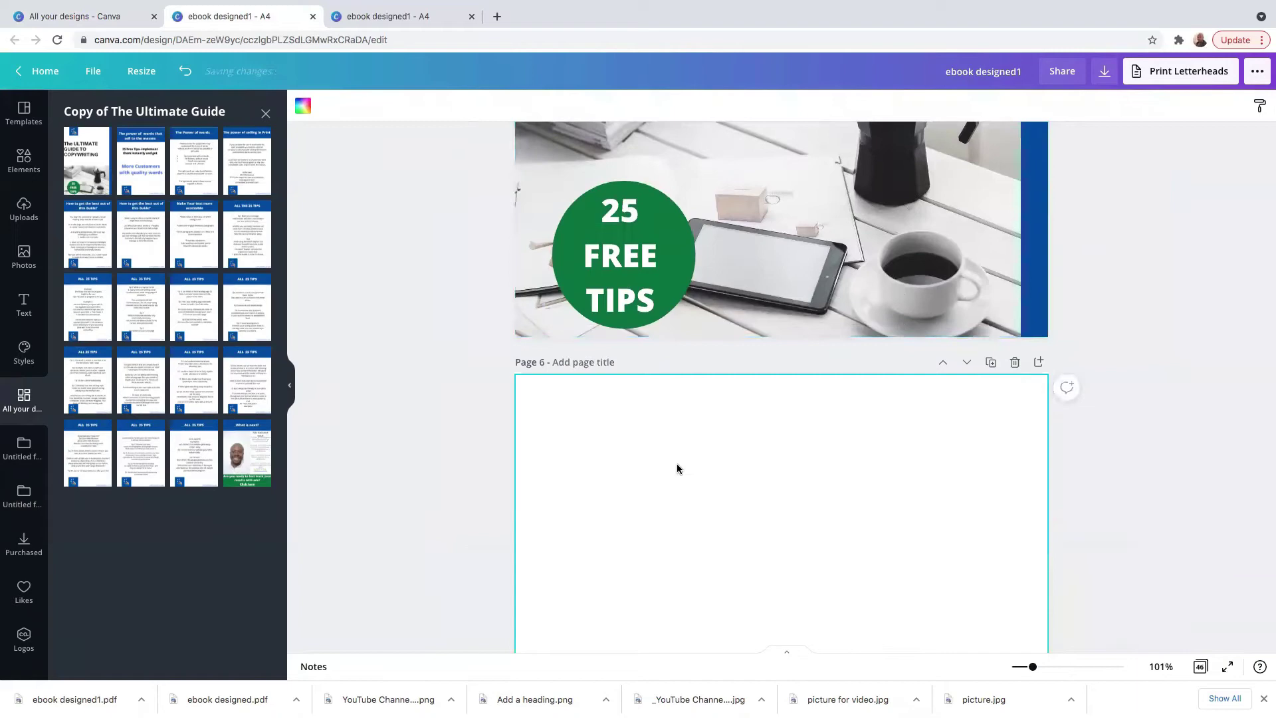
click(137, 178)
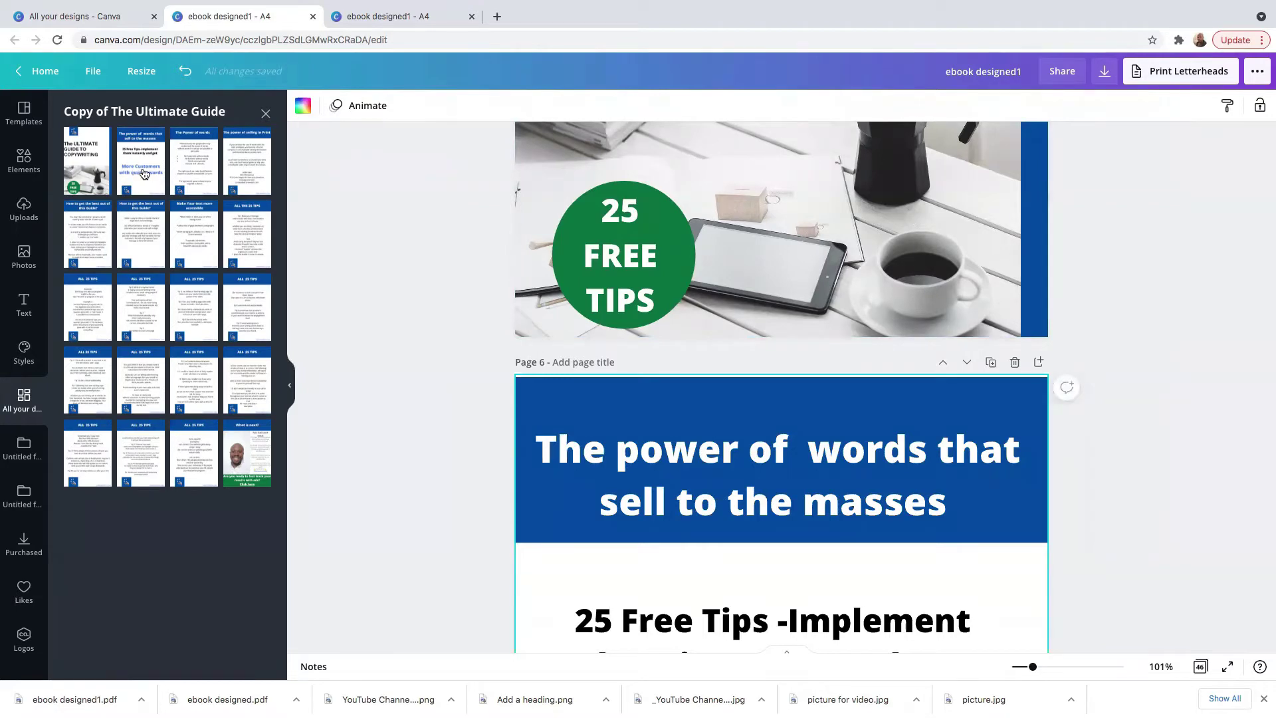
scroll(579, 446, down, 5)
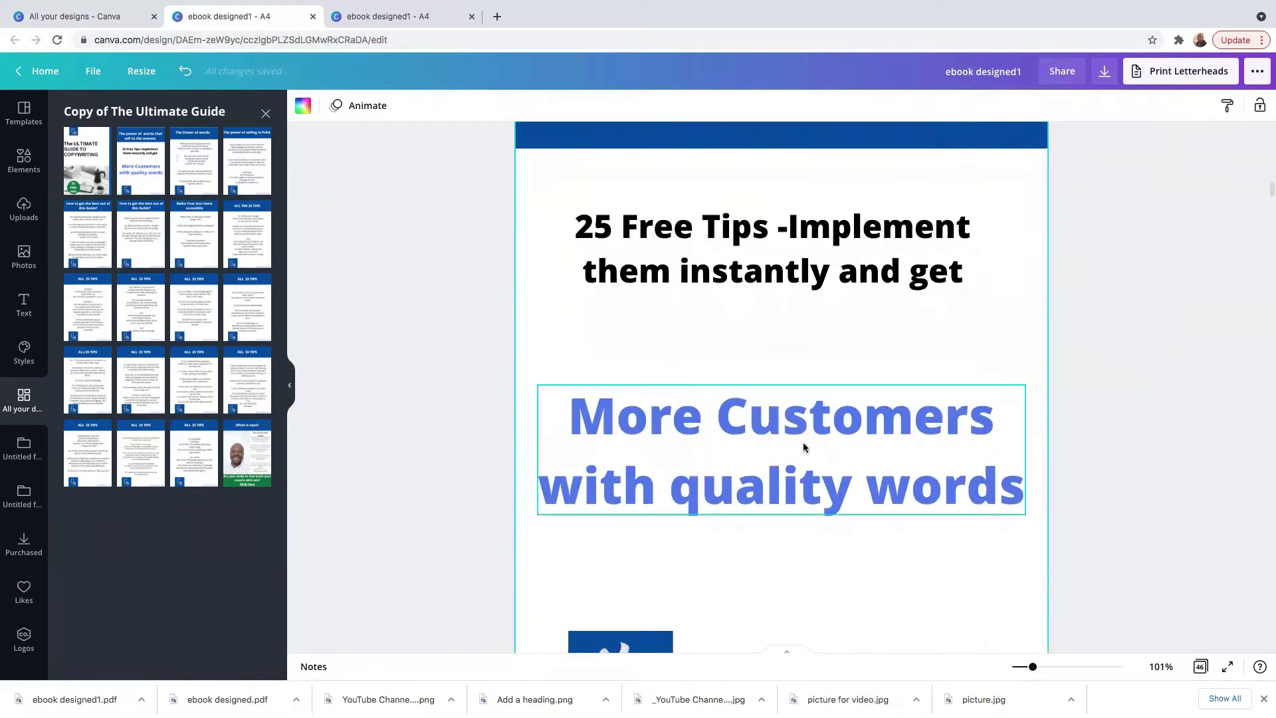
scroll(765, 509, down, 3)
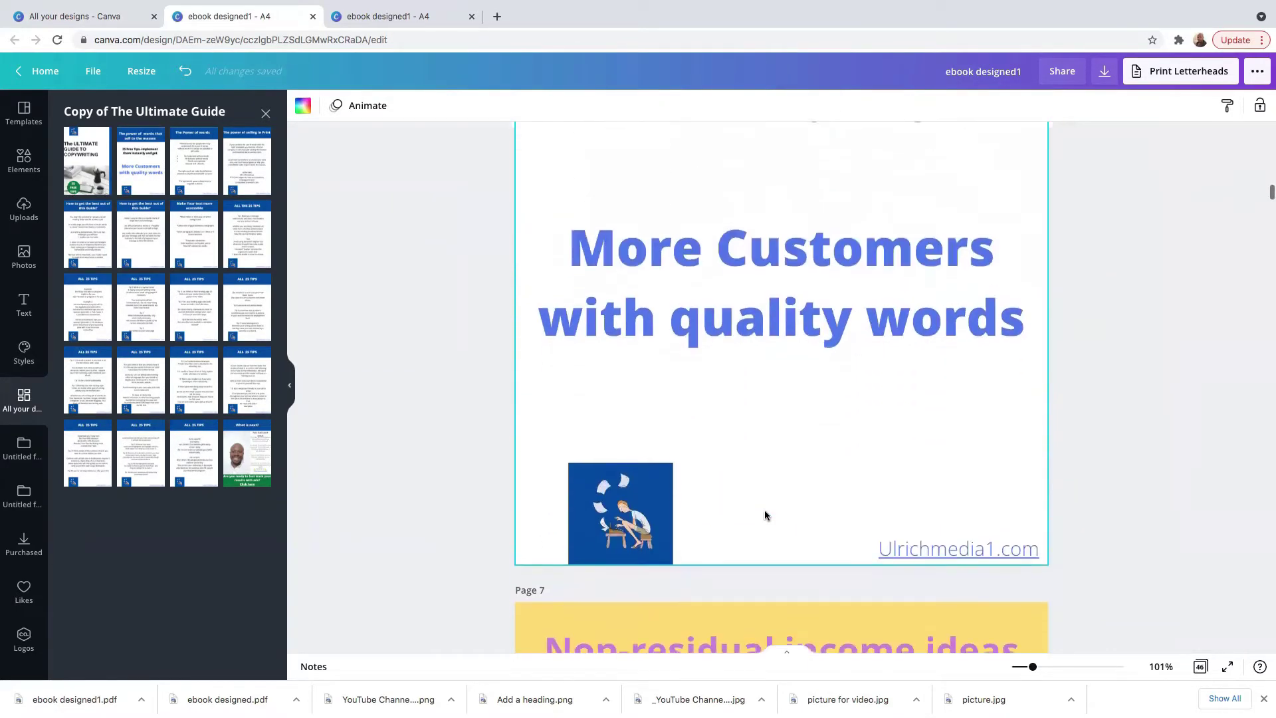
scroll(761, 508, up, 4)
scroll(762, 508, up, 15)
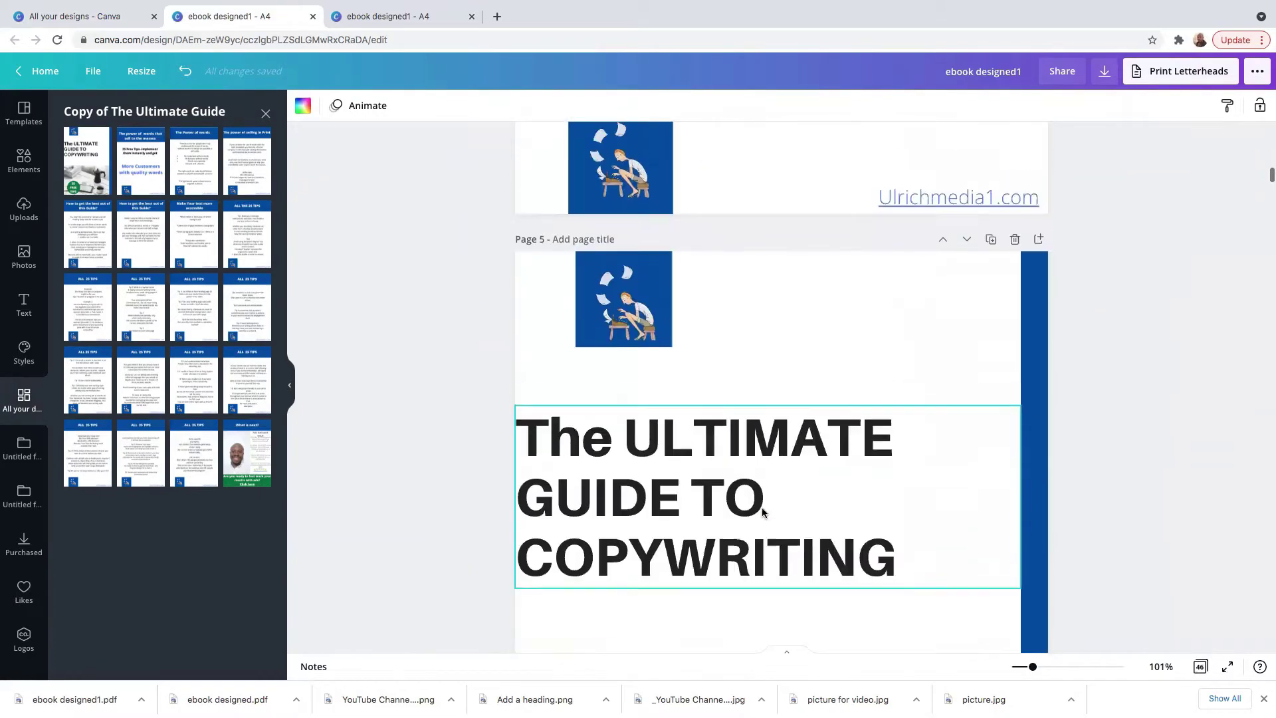
scroll(762, 511, up, 4)
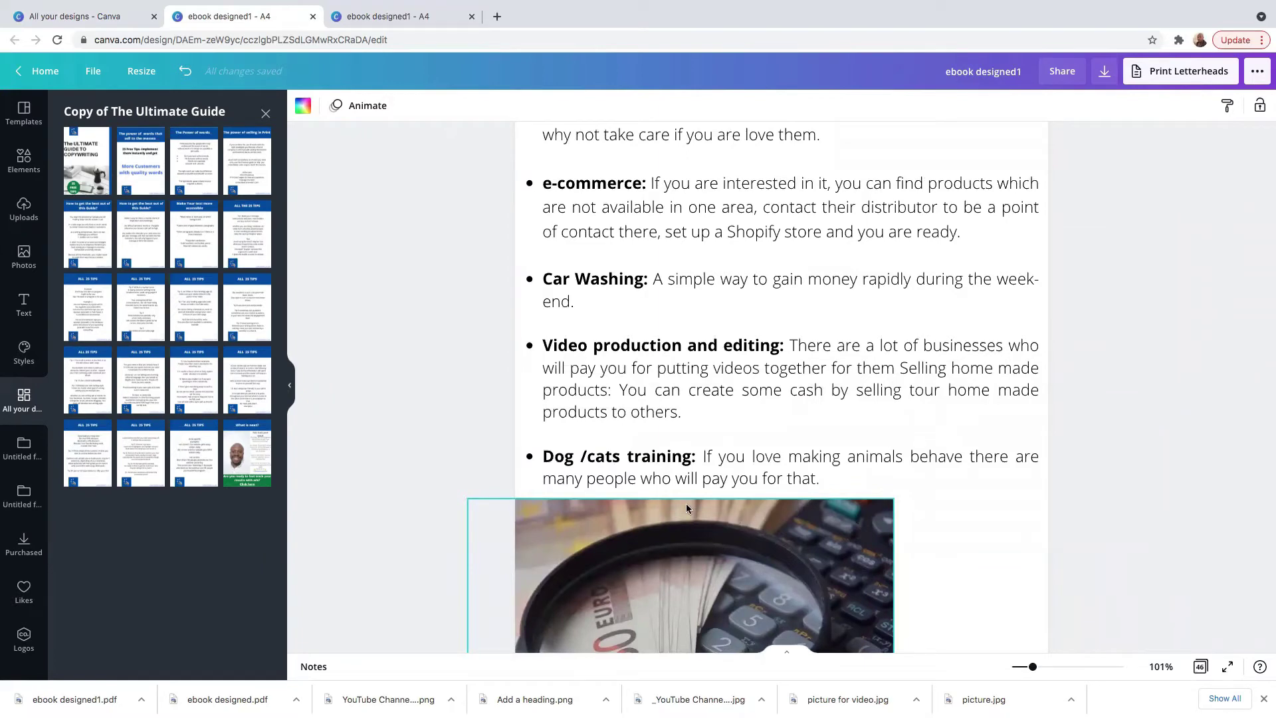
click(388, 18)
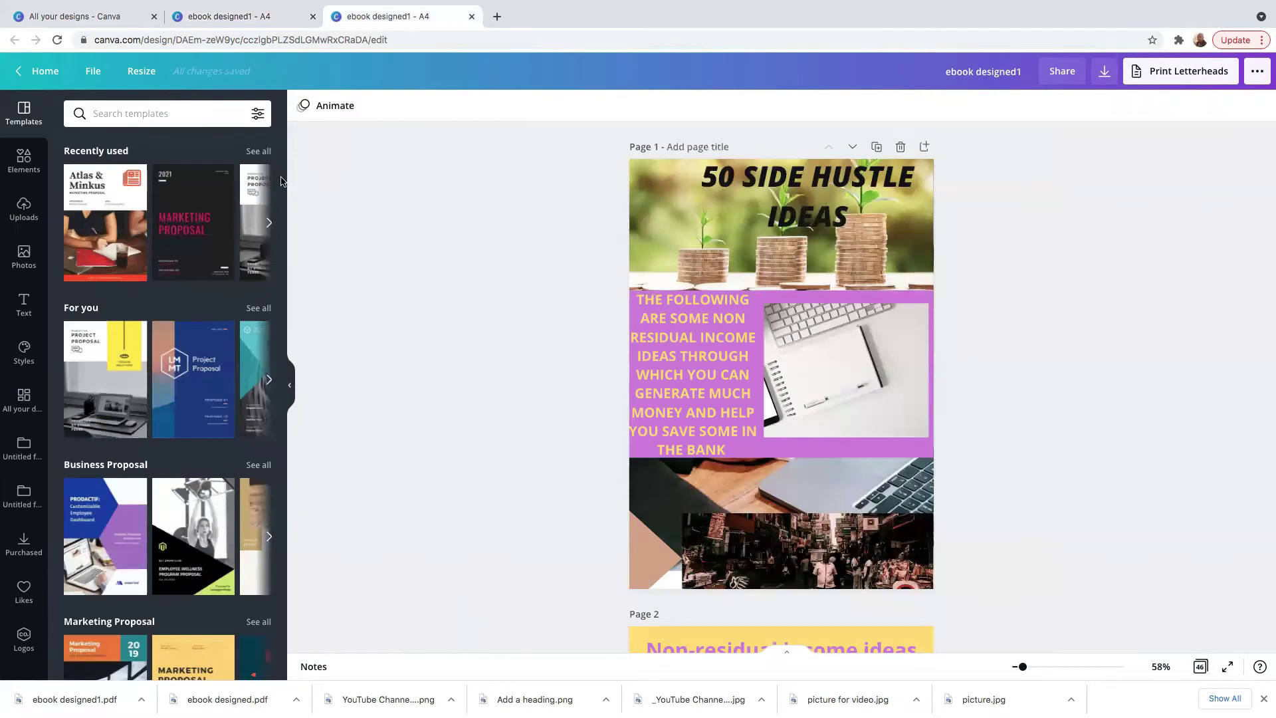
click(1032, 667)
scroll(754, 510, up, 5)
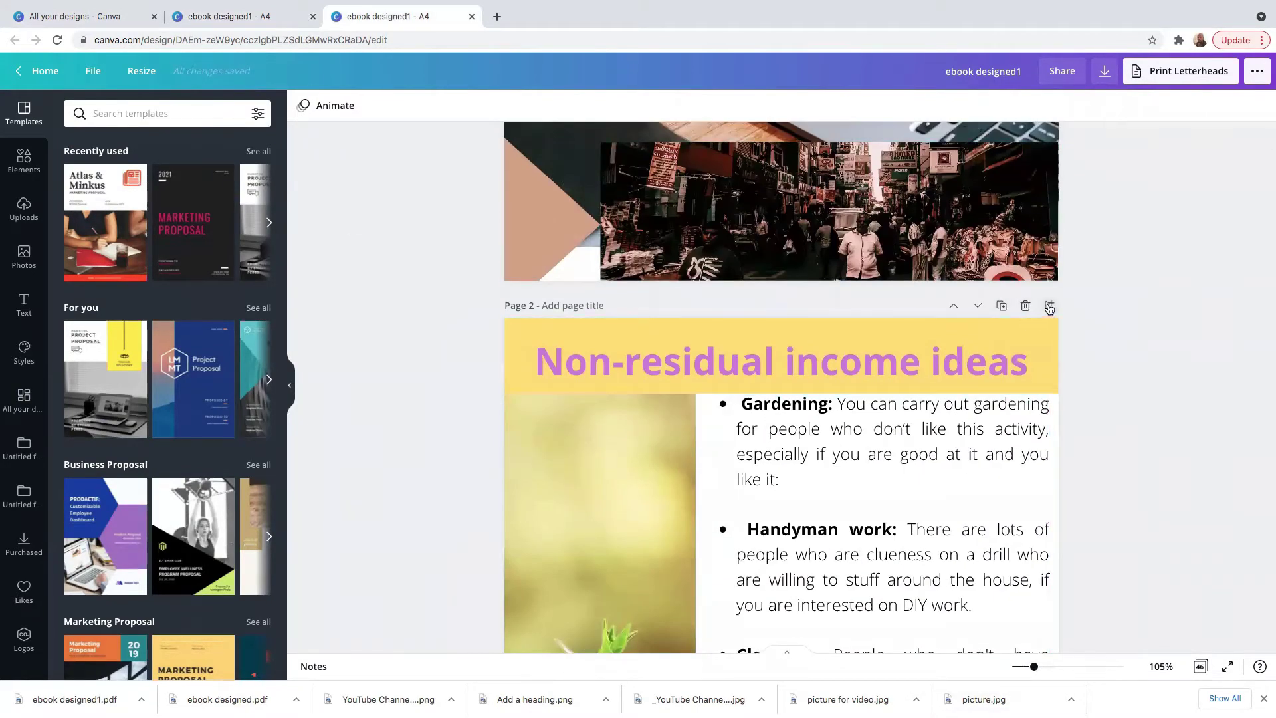
click(1050, 306)
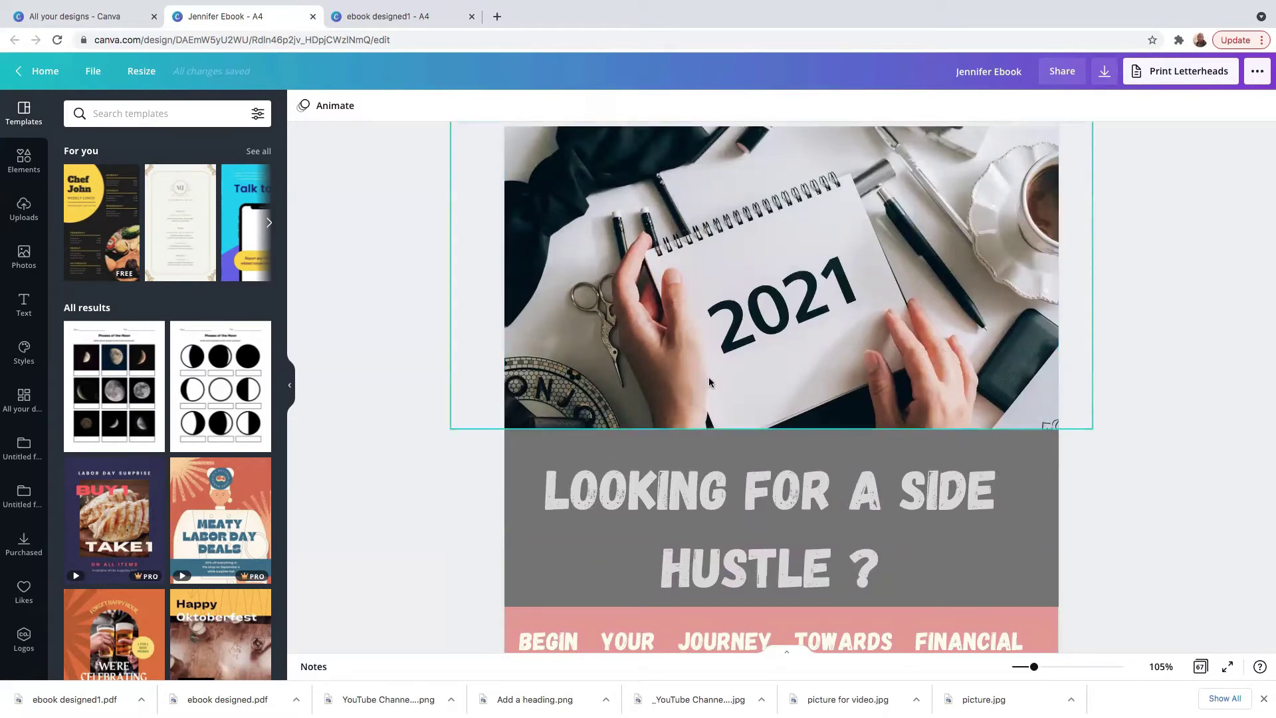
click(381, 17)
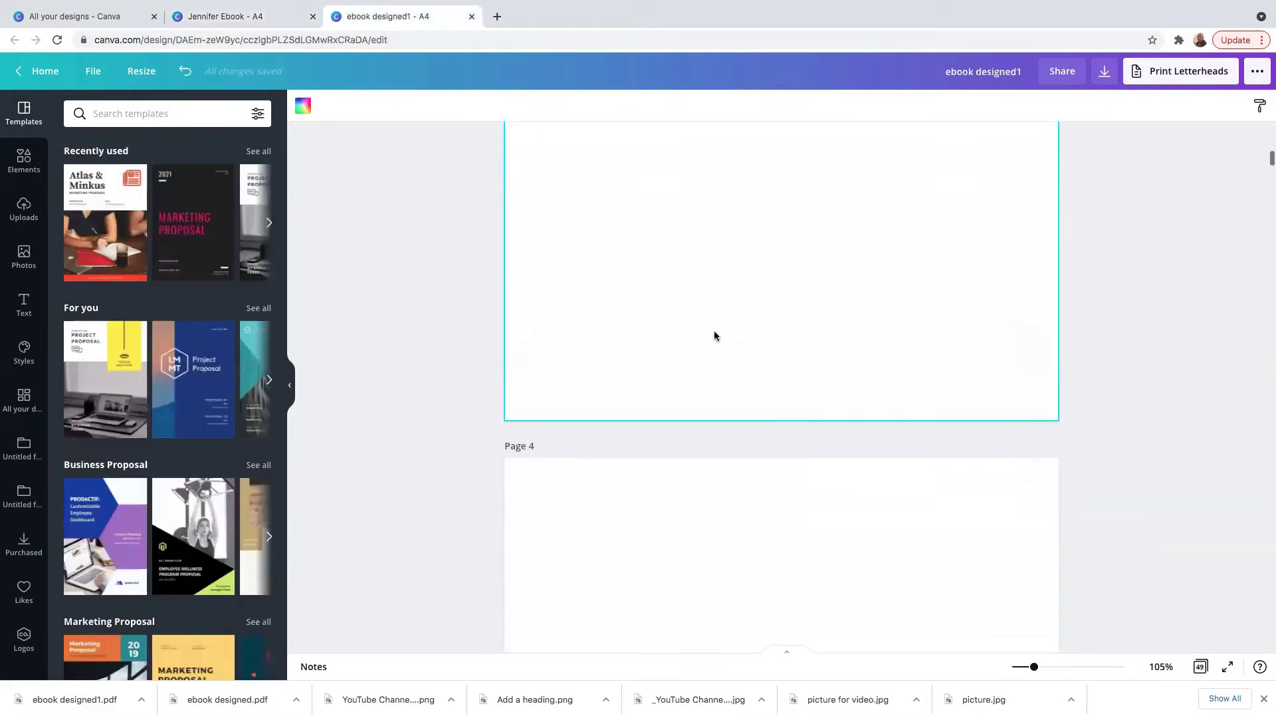
scroll(714, 330, down, 15)
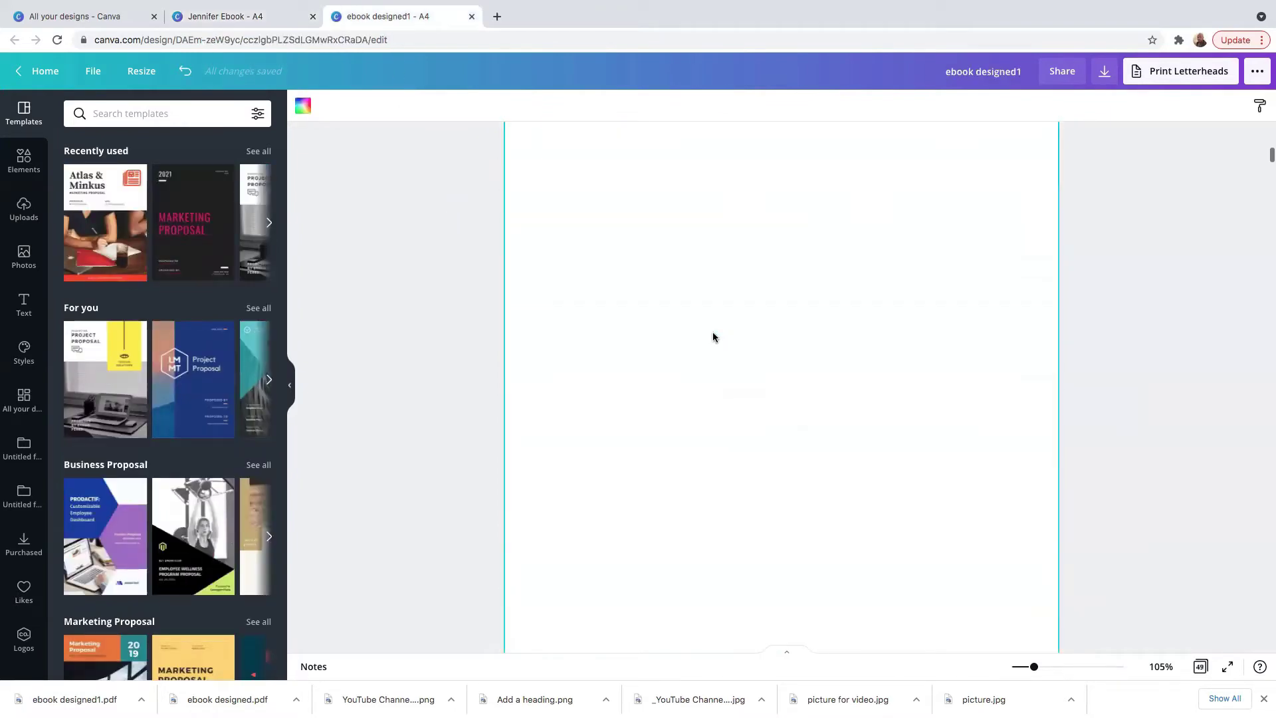
scroll(712, 337, up, 5)
scroll(713, 337, down, 3)
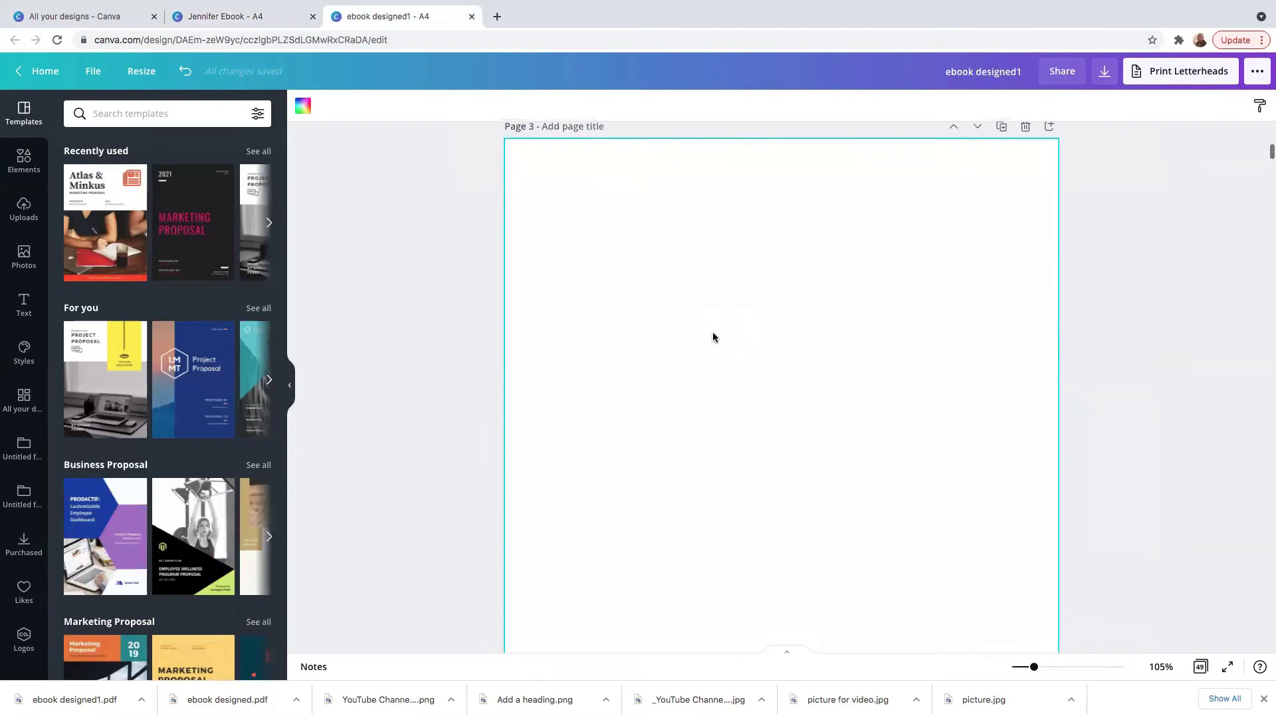
- In Jennifer Ebook, copy the 2021 photo, LOOKING FOR A SIDE HUSTLE ? heading and intro text
click(238, 14)
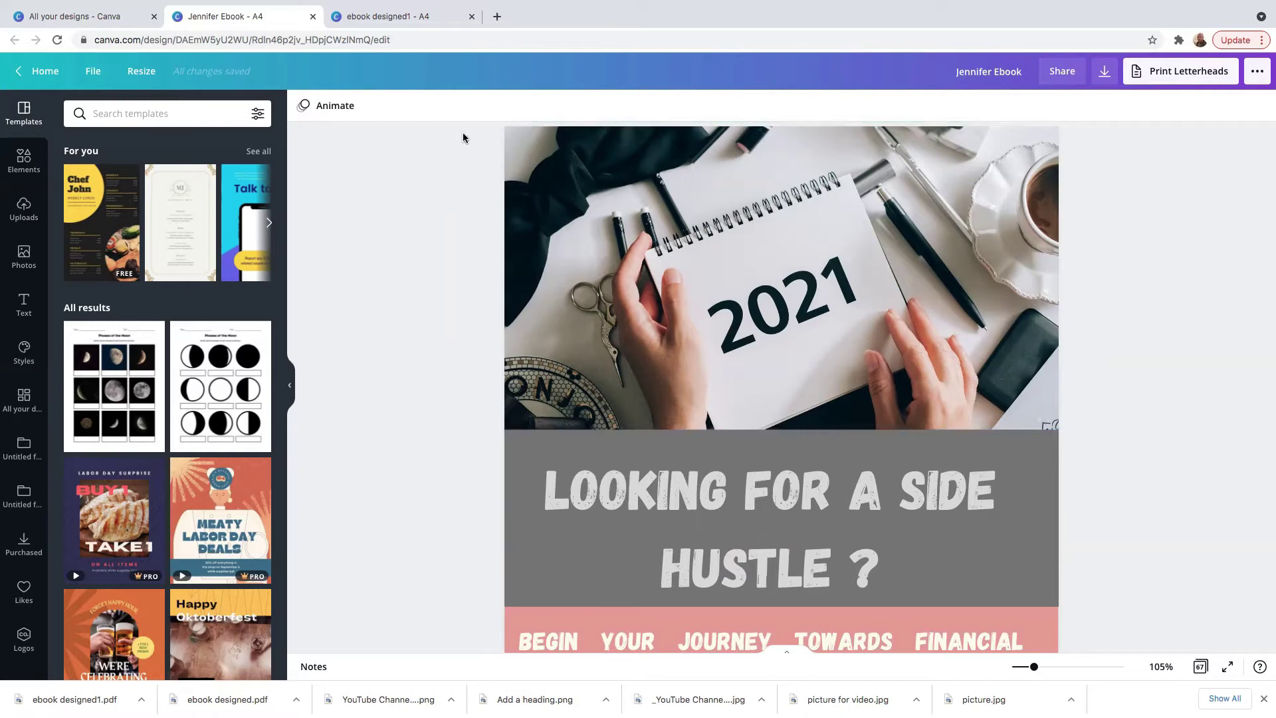
drag(469, 134, 1088, 686)
right_click(962, 353)
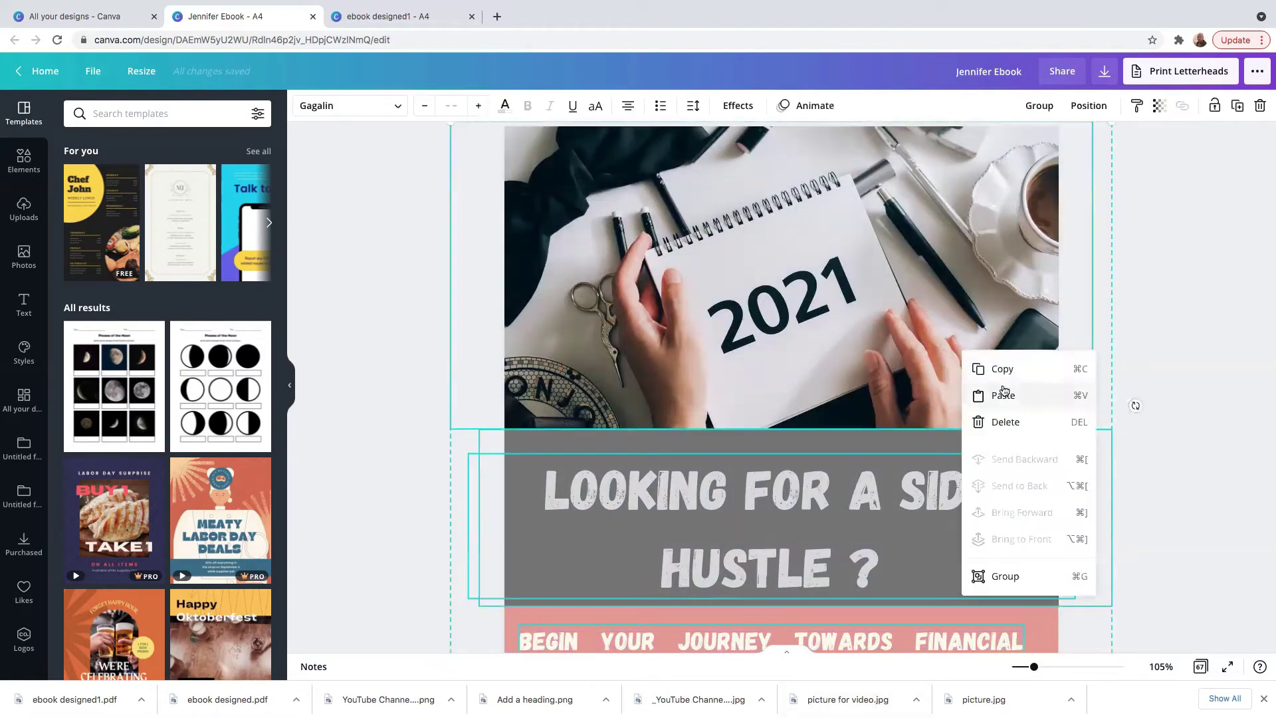
click(1002, 368)
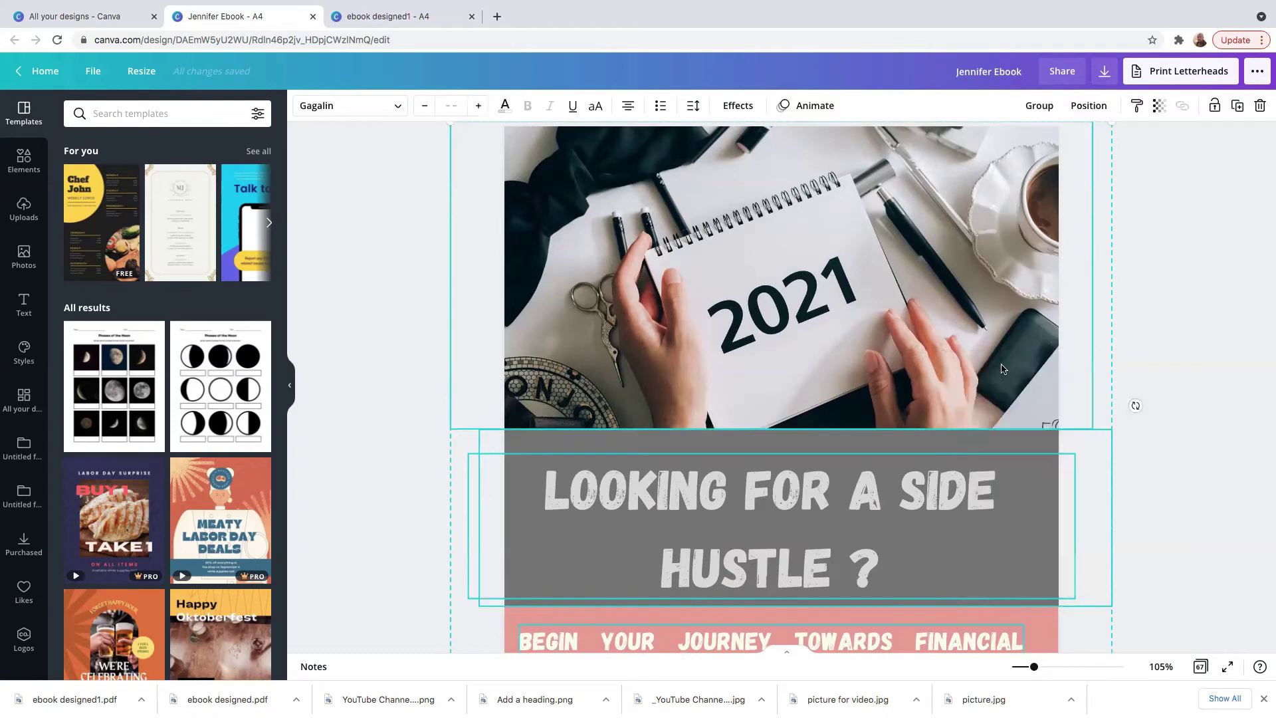
- Paste the copied photo and text onto ebook designed1's blank page 3
click(391, 25)
right_click(572, 235)
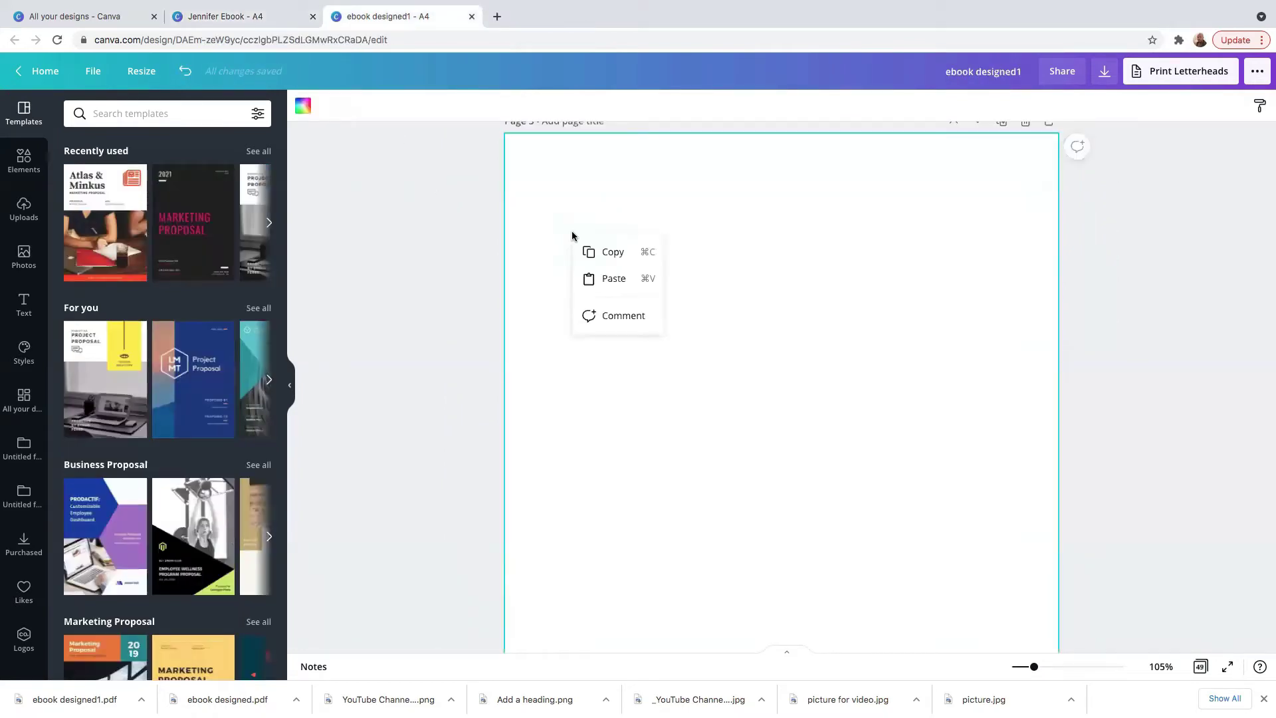
click(604, 279)
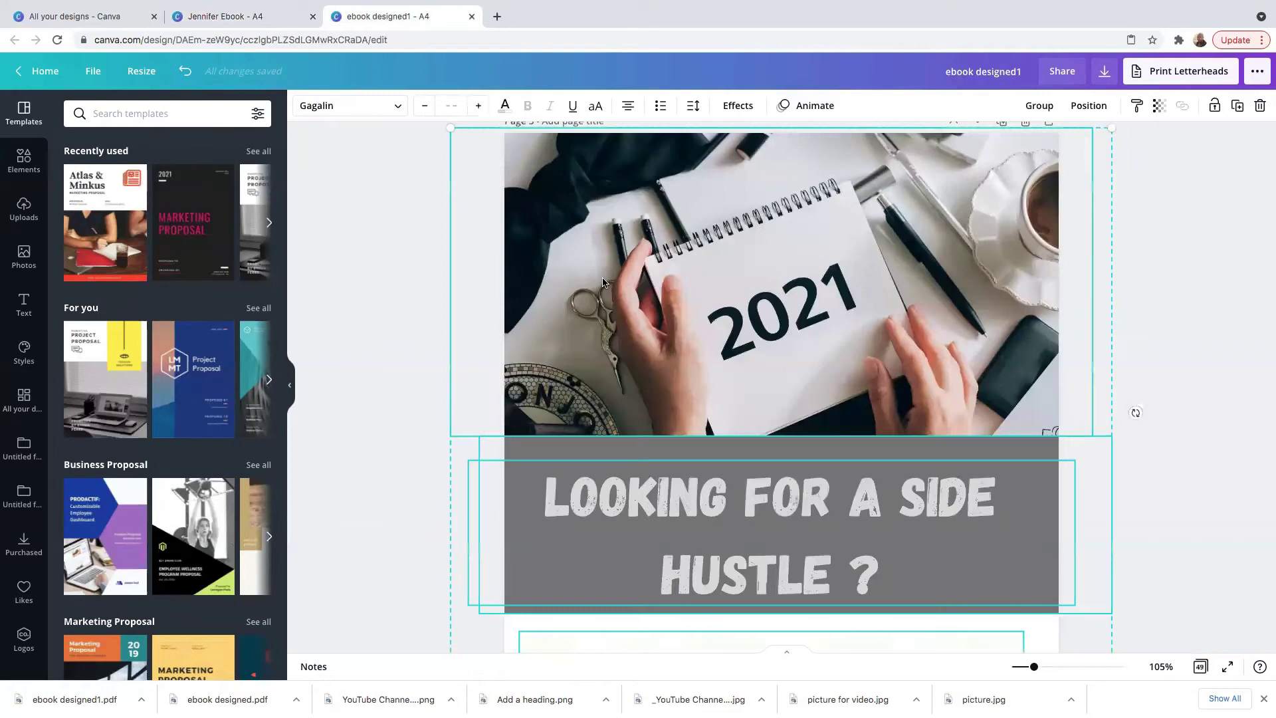
scroll(603, 282, down, 7)
scroll(602, 281, up, 8)
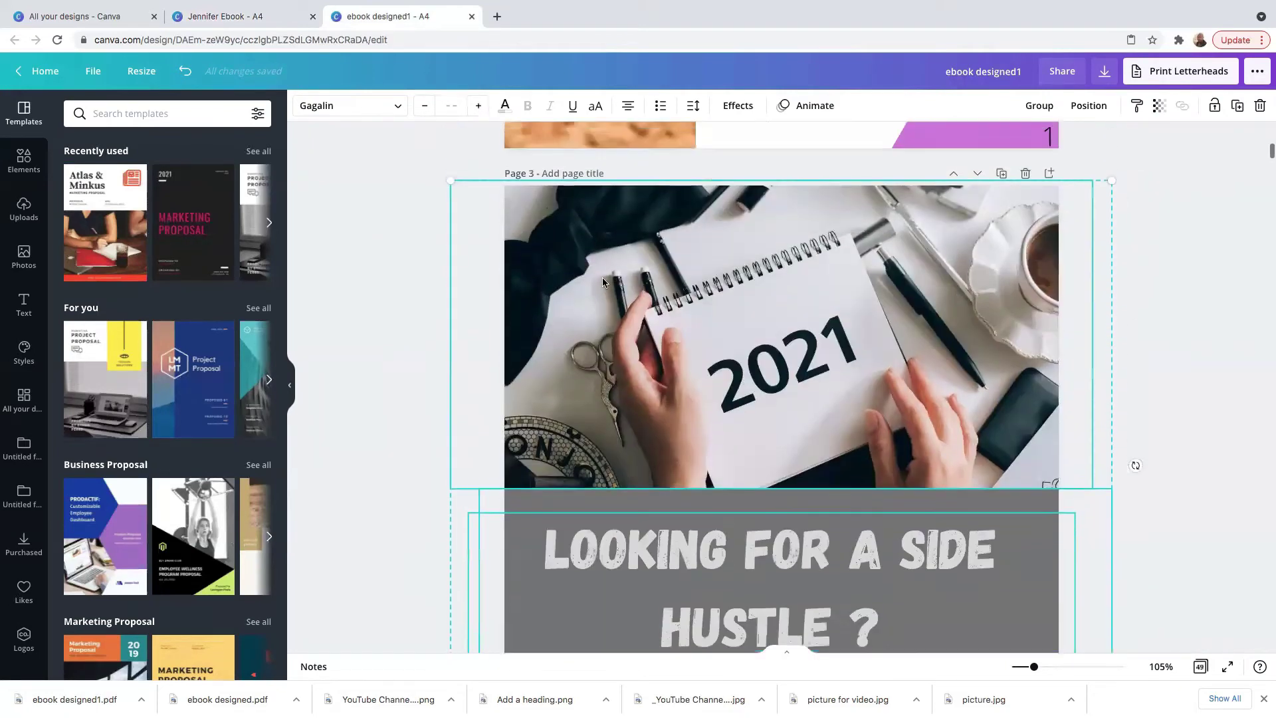
scroll(602, 278, up, 3)
scroll(603, 277, down, 9)
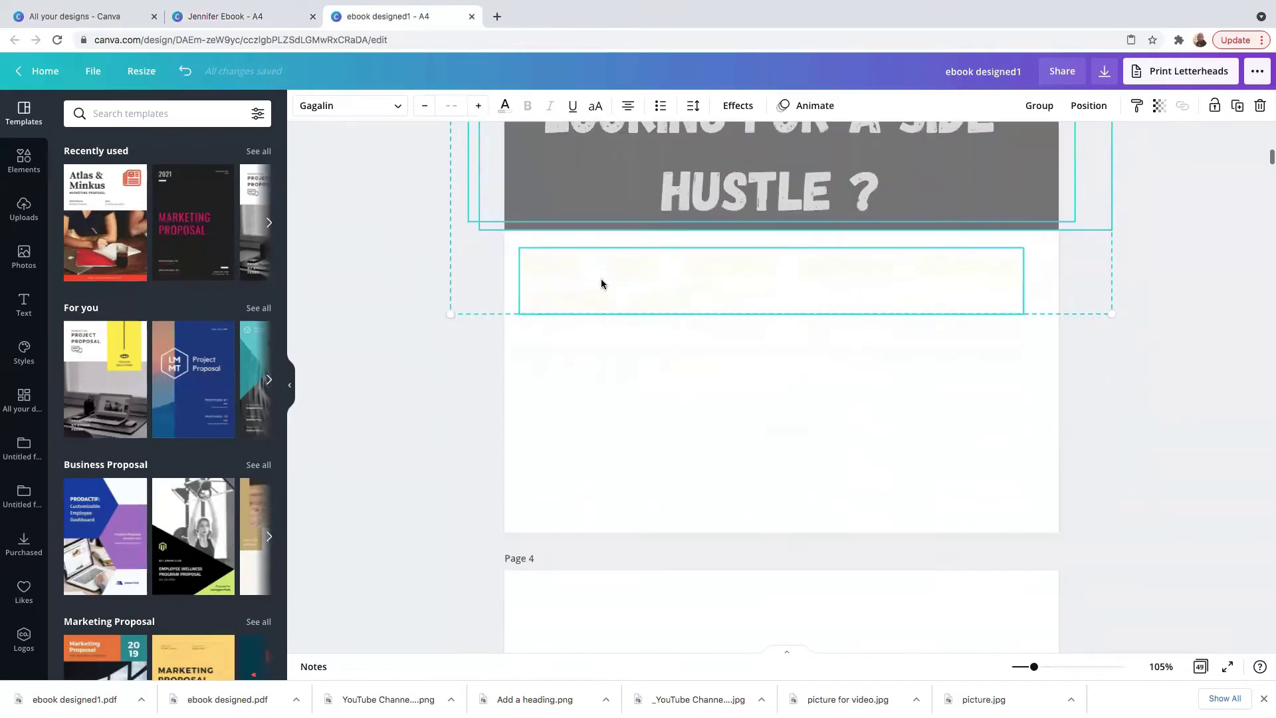
scroll(588, 487, up, 8)
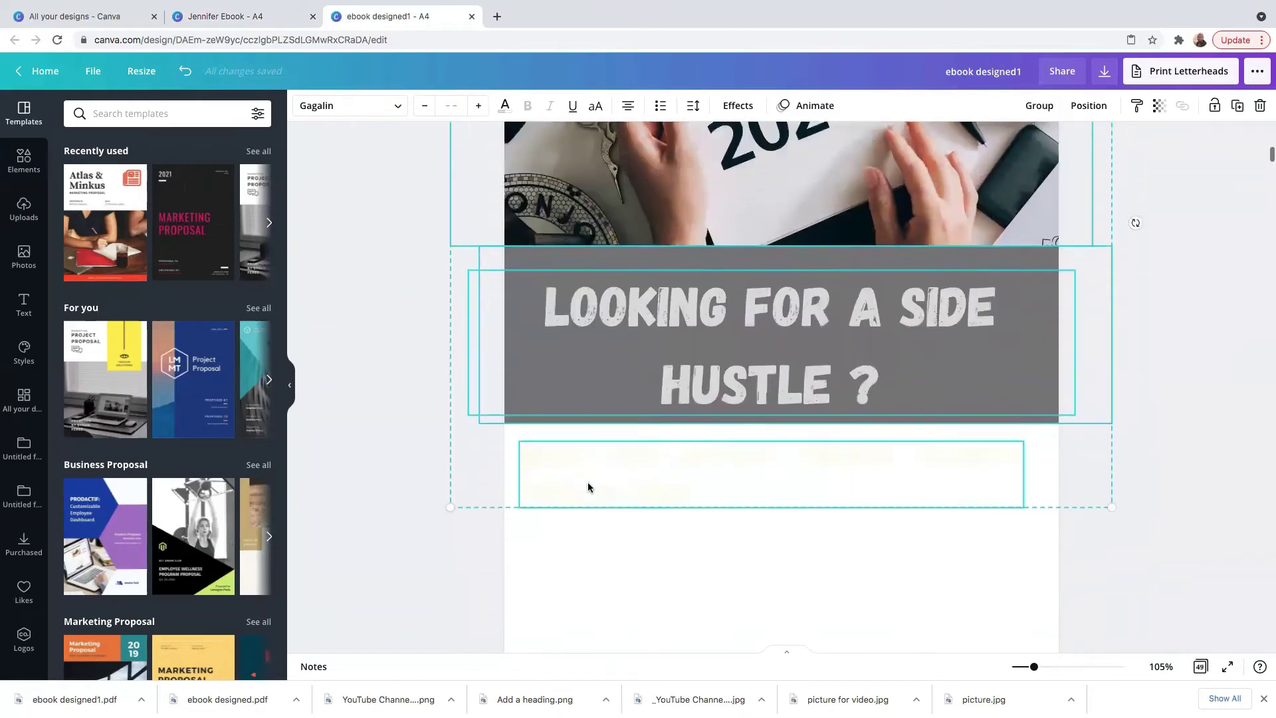
scroll(587, 487, down, 7)
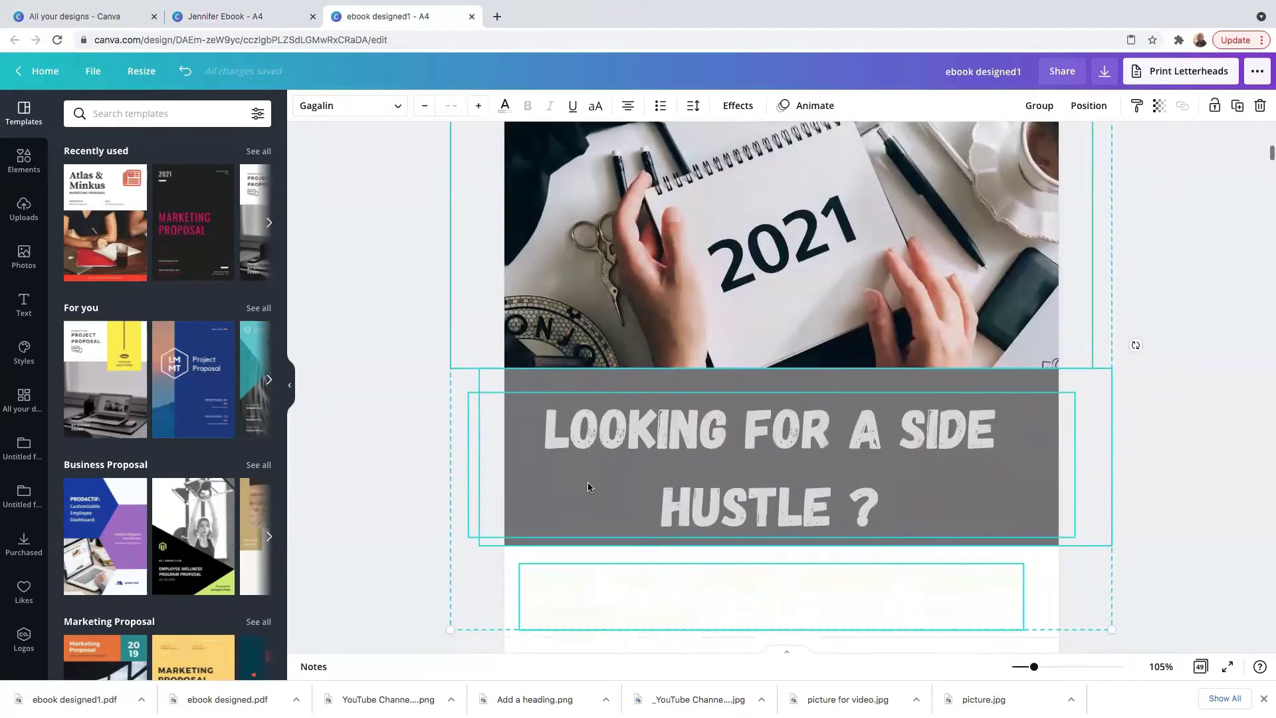
click(250, 19)
scroll(381, 395, down, 4)
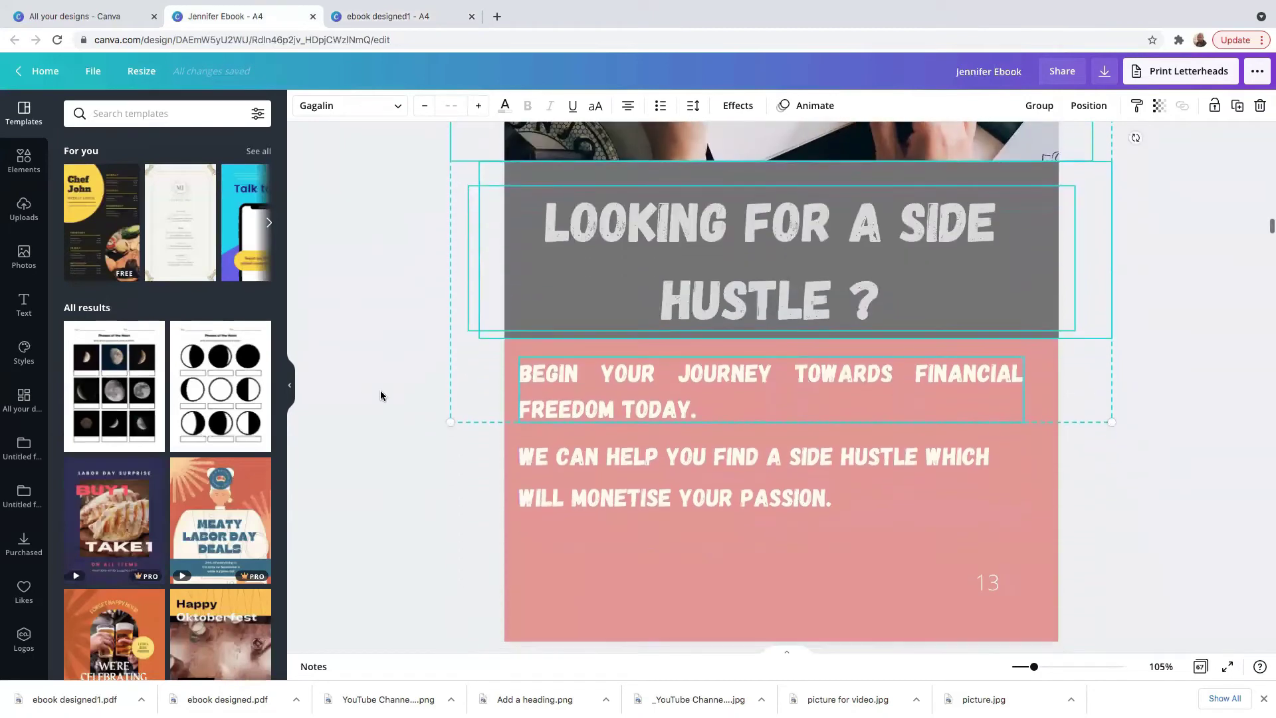
scroll(381, 396, up, 1)
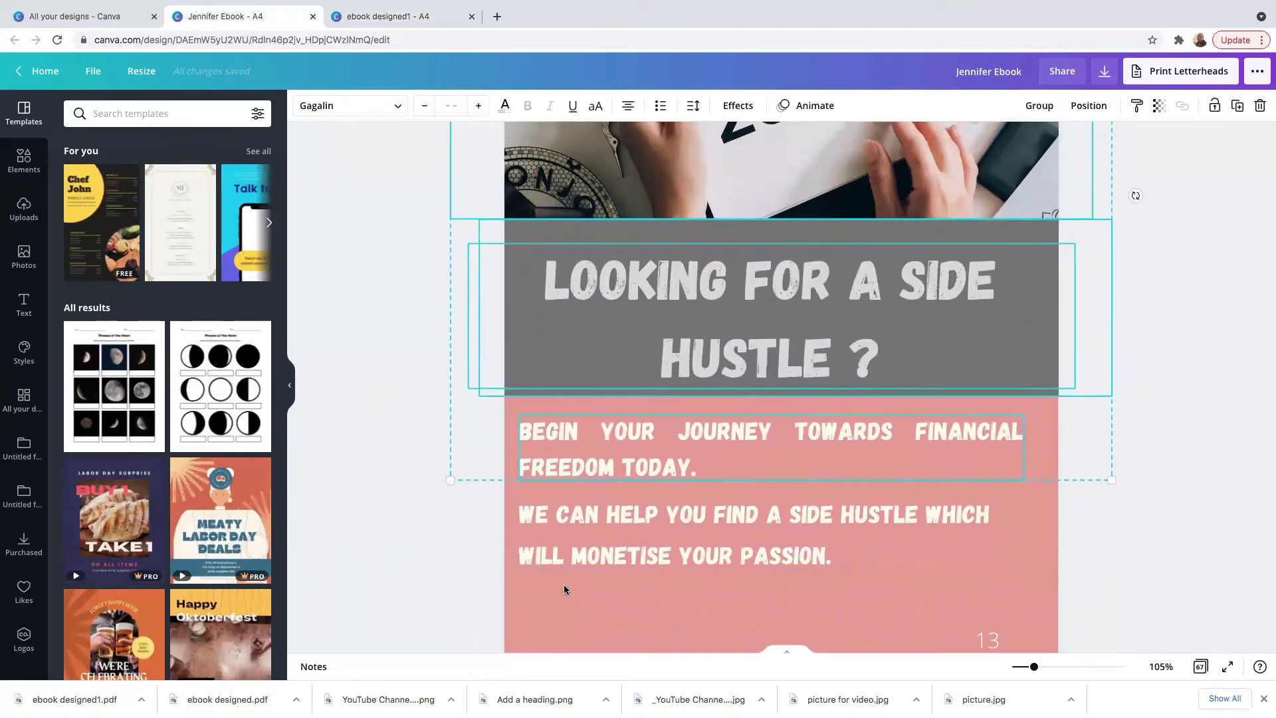
click(346, 18)
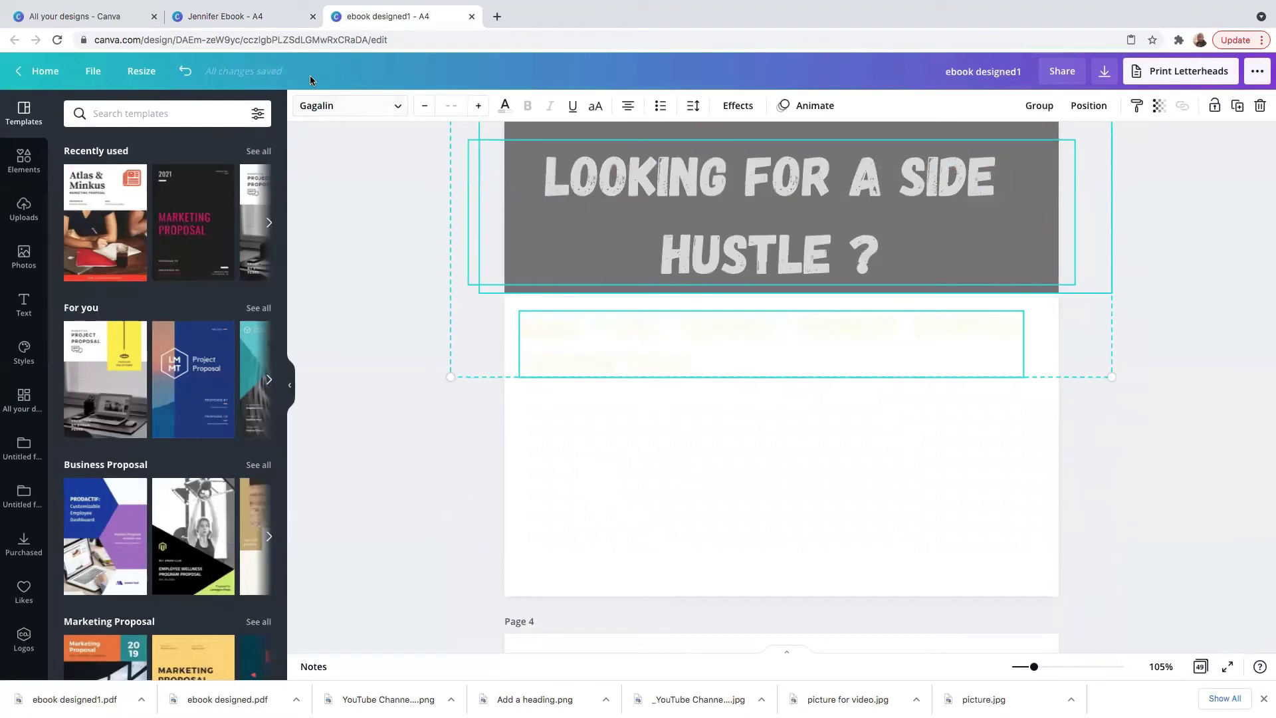
click(258, 24)
click(379, 16)
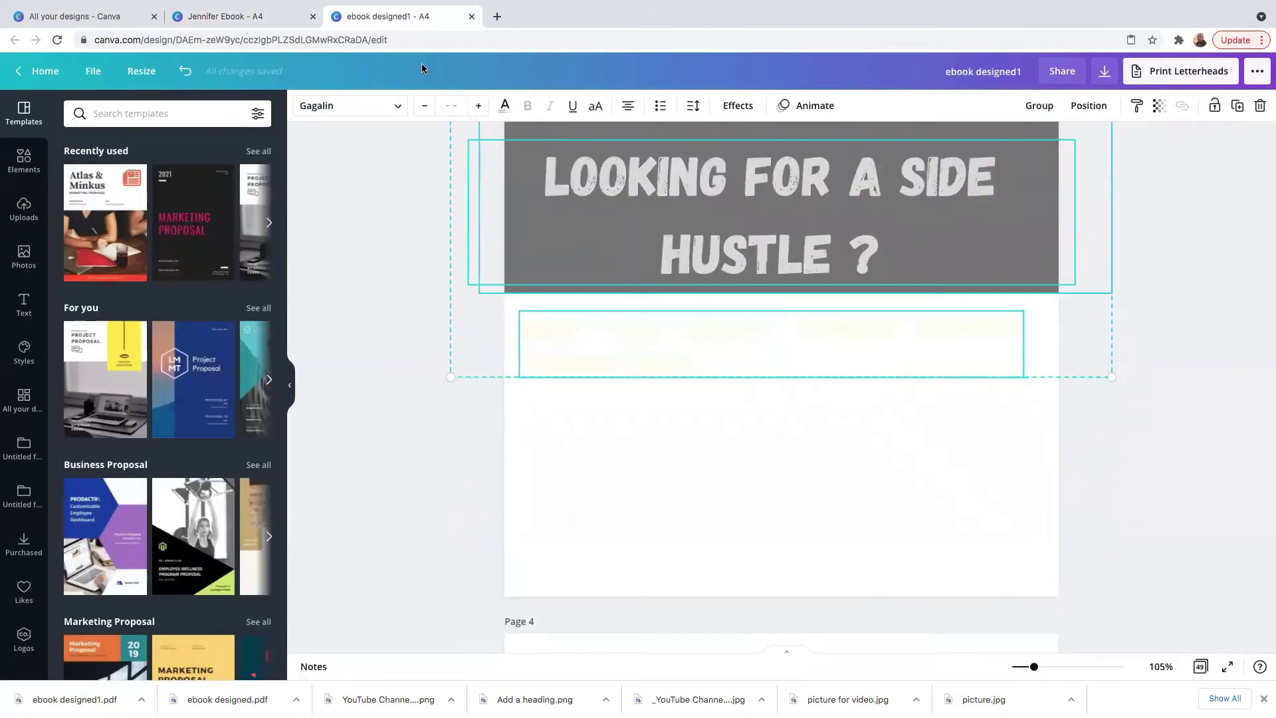
click(234, 16)
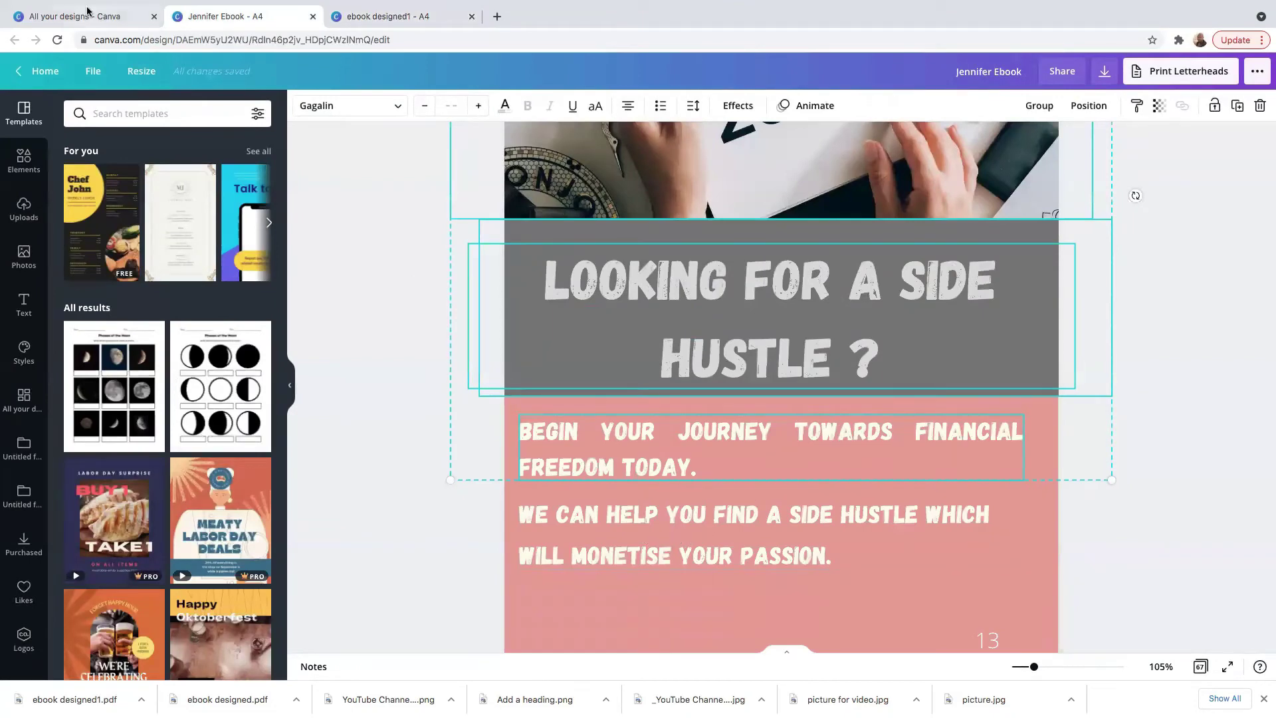
click(74, 18)
click(346, 18)
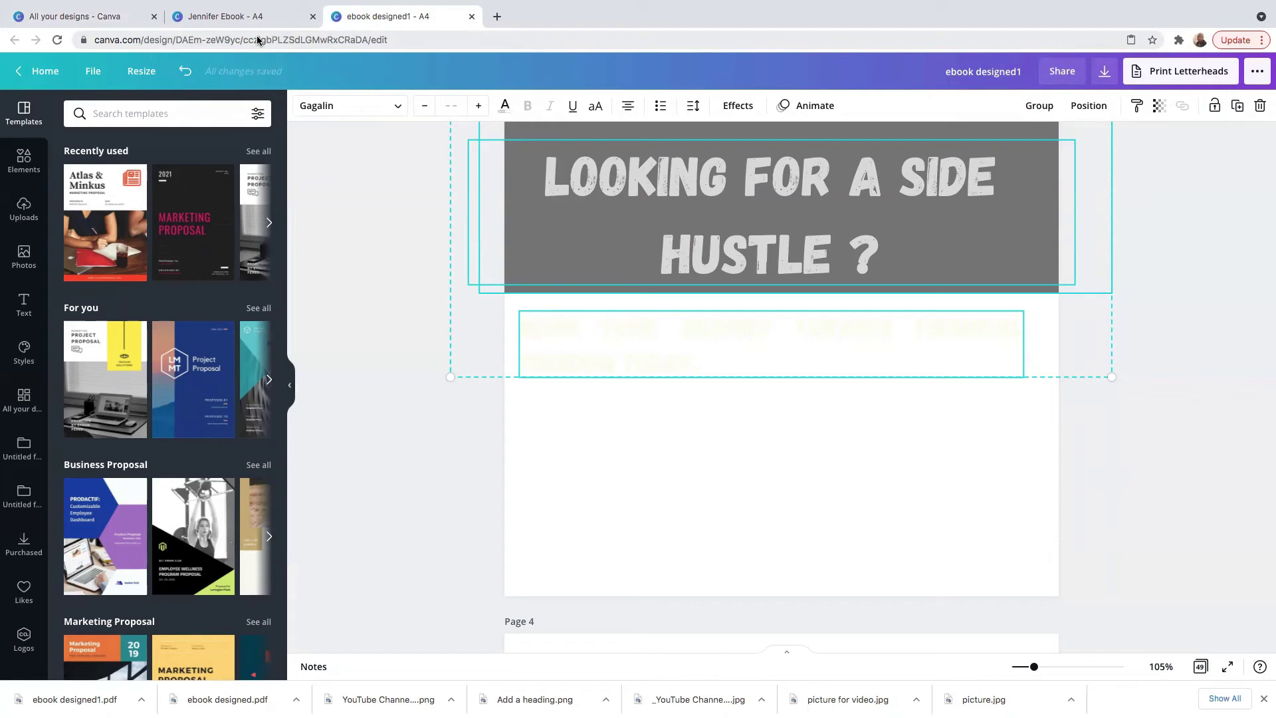
- Set page 3's background to the pink document colour
click(746, 517)
scroll(746, 517, up, 6)
scroll(746, 518, down, 3)
scroll(746, 519, down, 1)
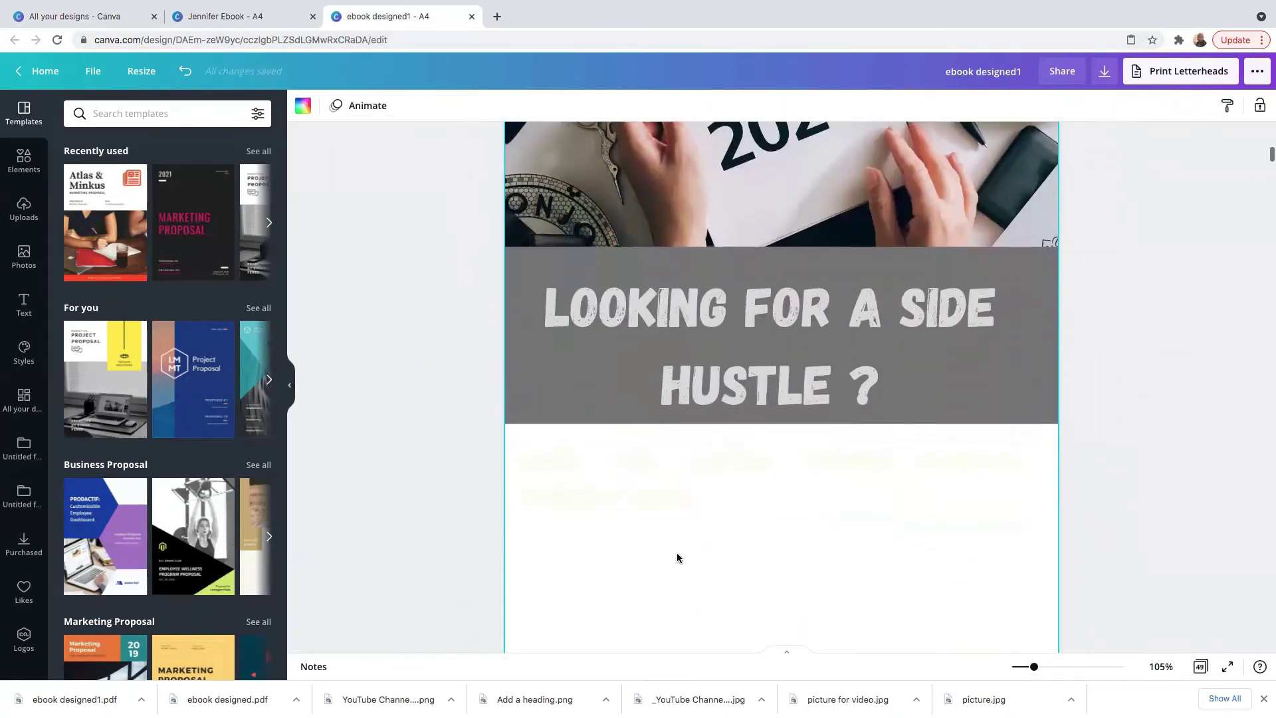
click(304, 110)
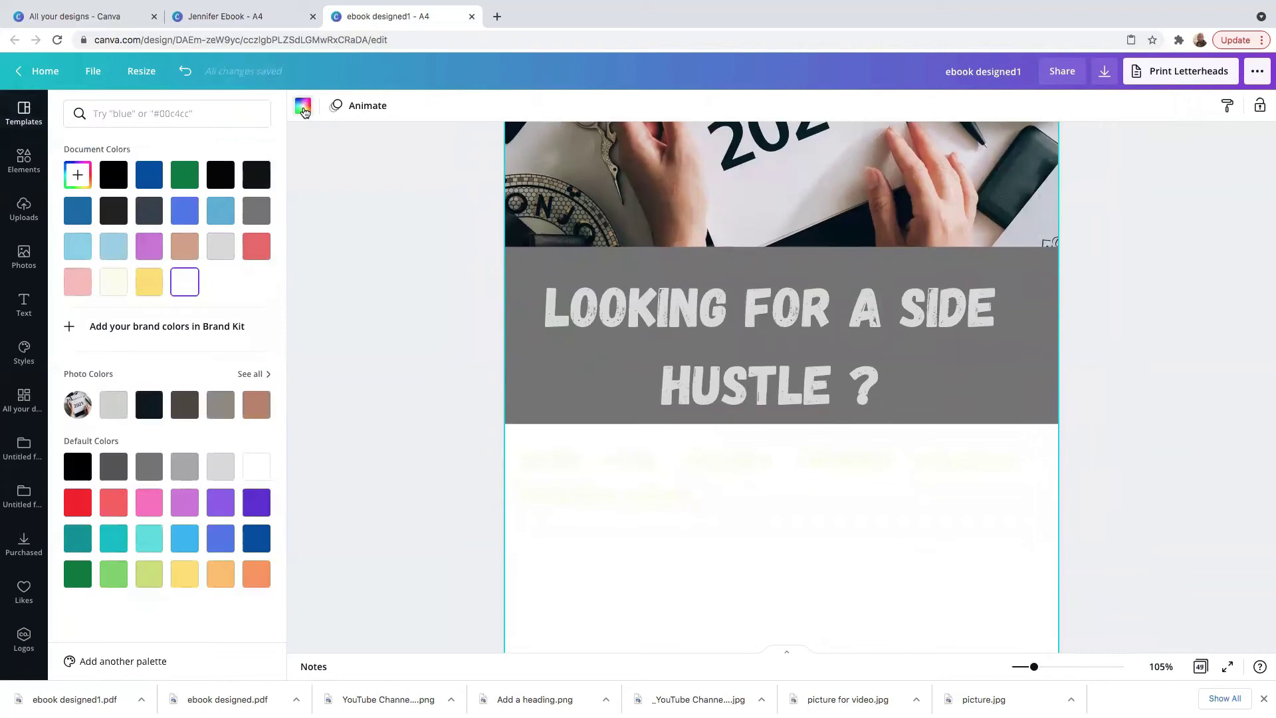
click(82, 287)
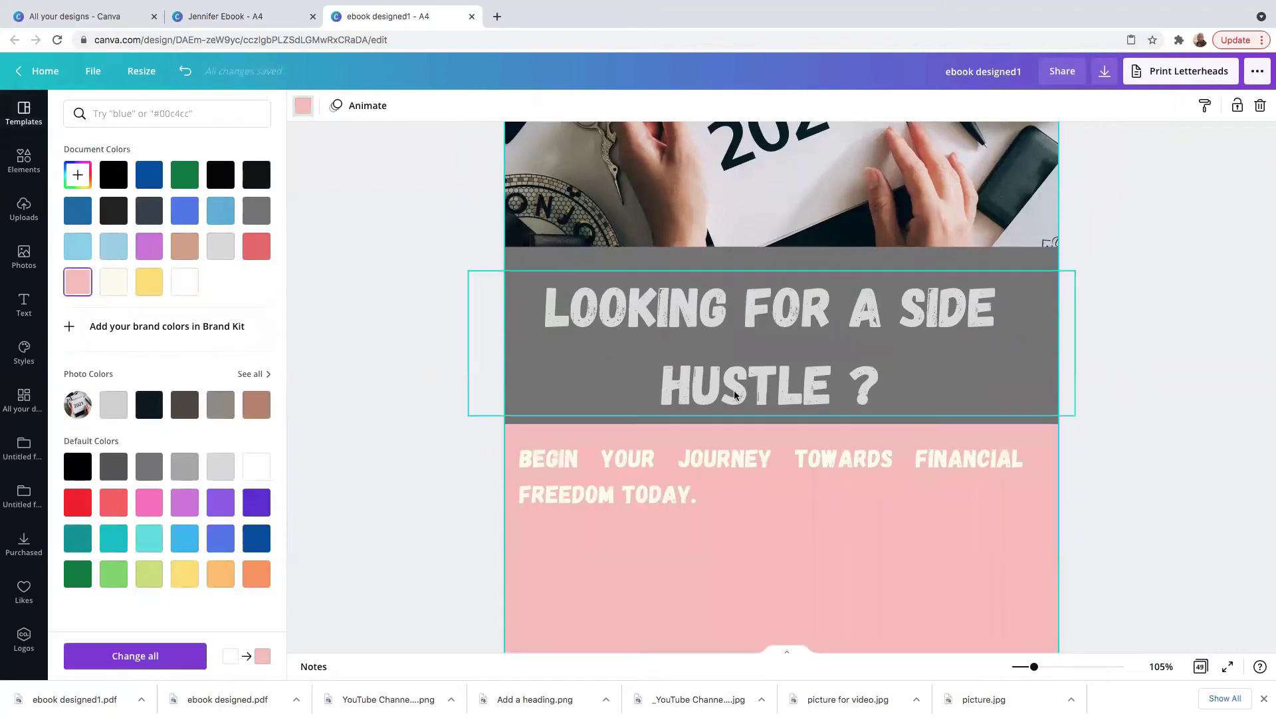
scroll(1114, 390, up, 1)
scroll(1114, 390, down, 5)
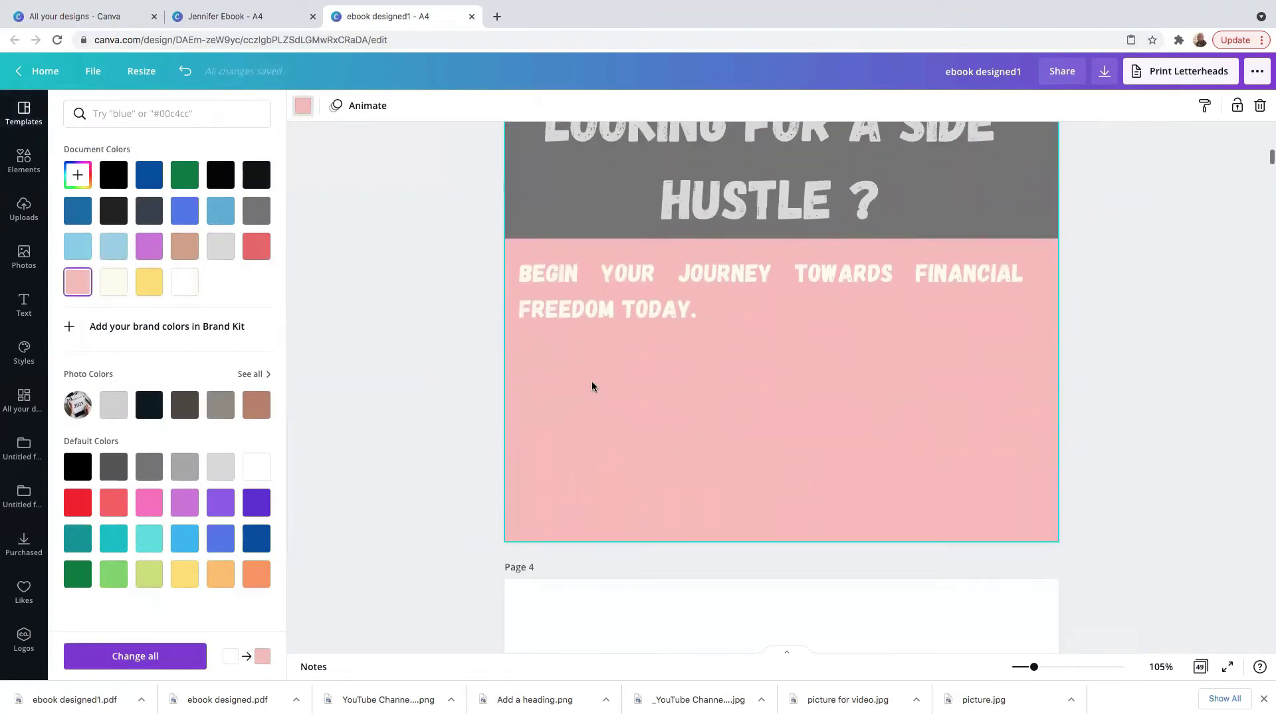
- Compare page 3 against the original pink page in Jennifer Ebook, then return to ebook designed1
click(240, 16)
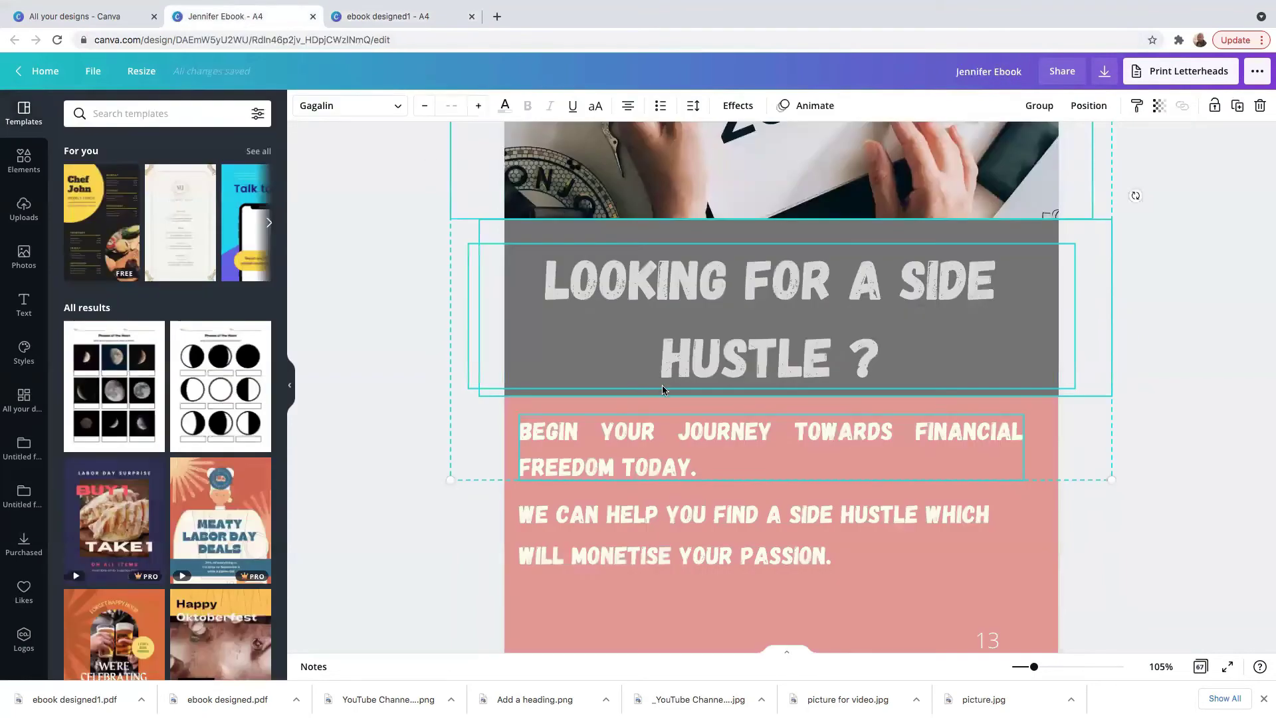
scroll(748, 485, down, 2)
scroll(748, 485, up, 1)
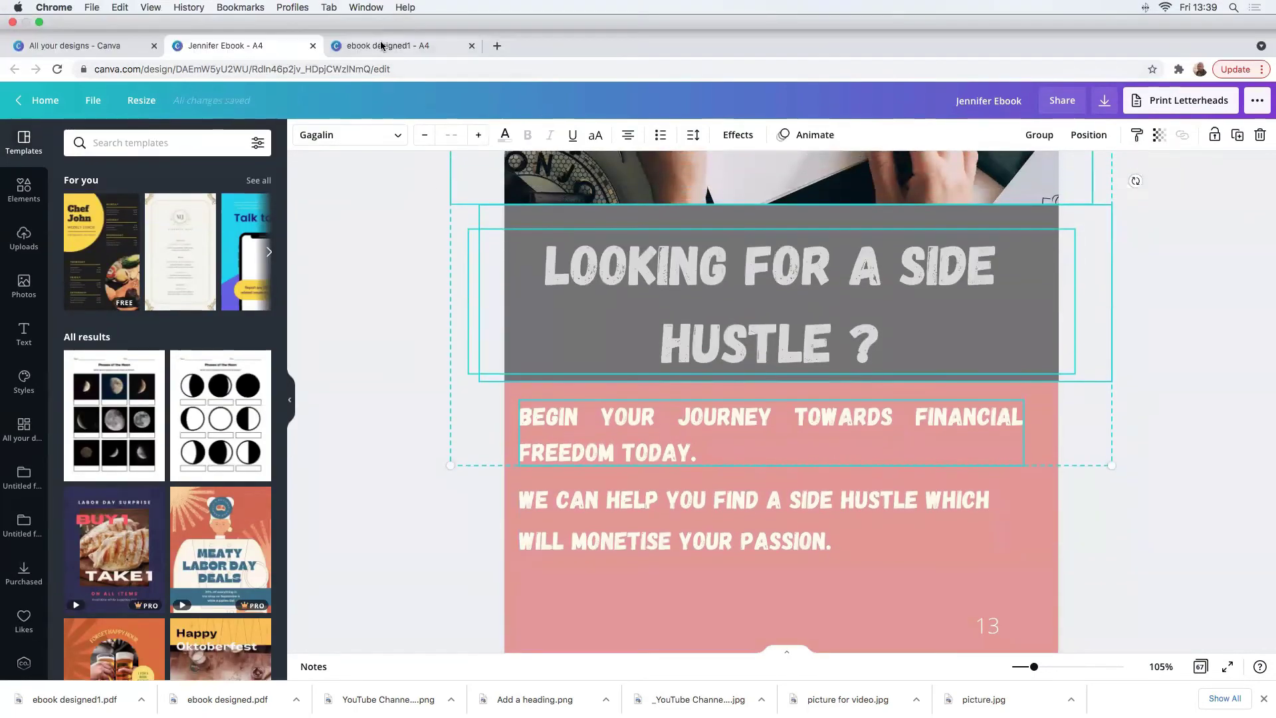
click(386, 44)
scroll(787, 374, up, 5)
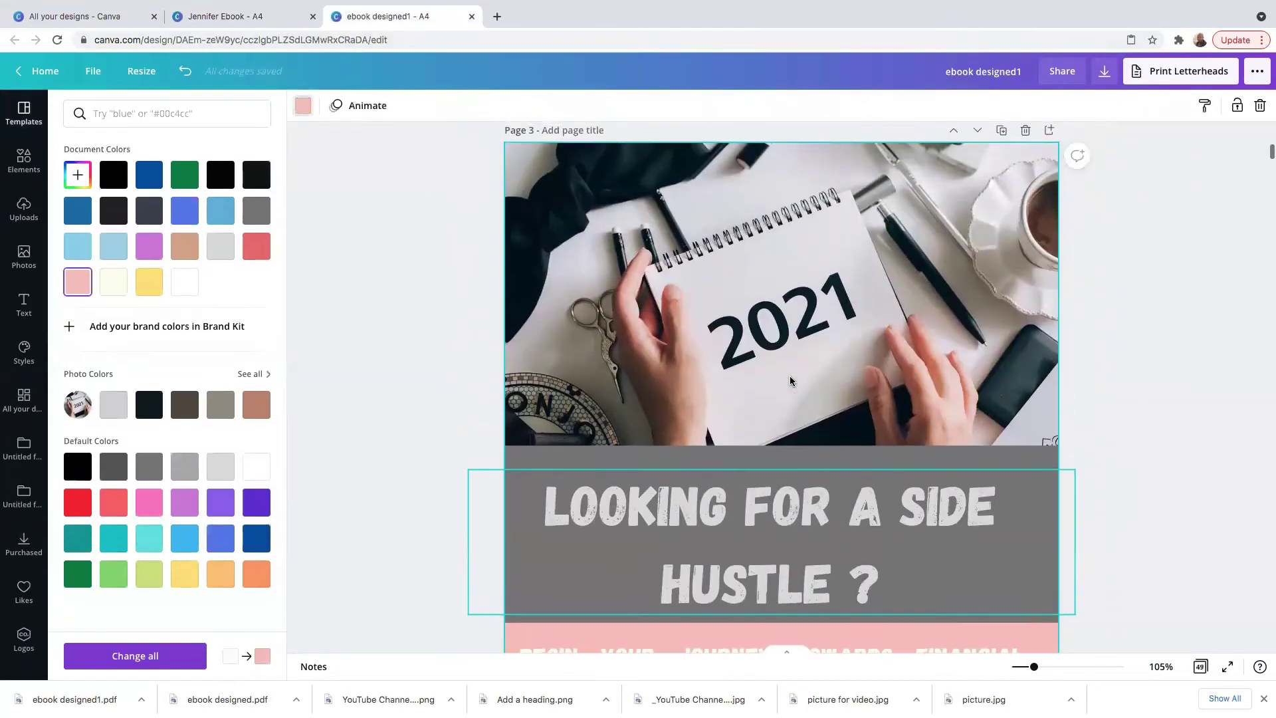
scroll(790, 377, down, 1)
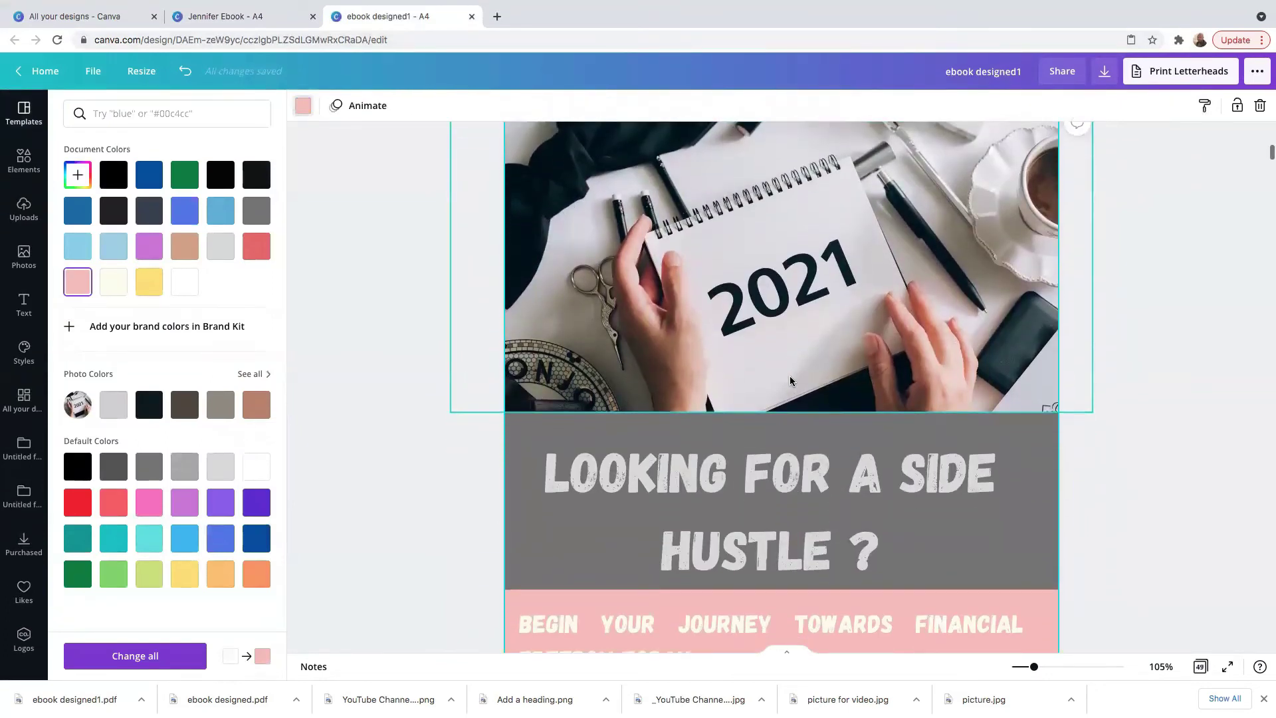